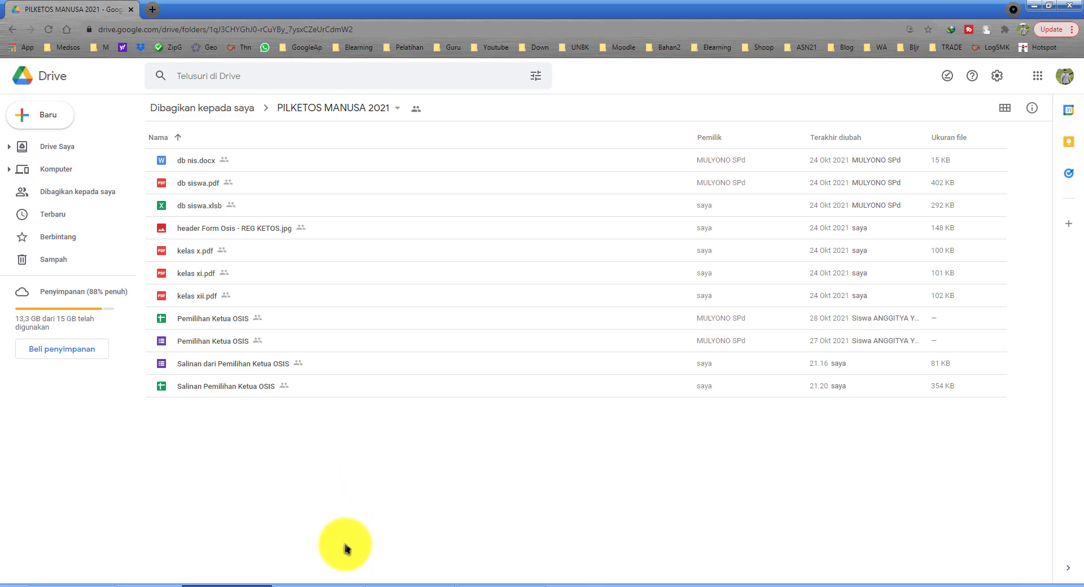
# Bring the db siswa workbook back in Excel and select the whole NIS column E.
pyautogui.click(316, 585)
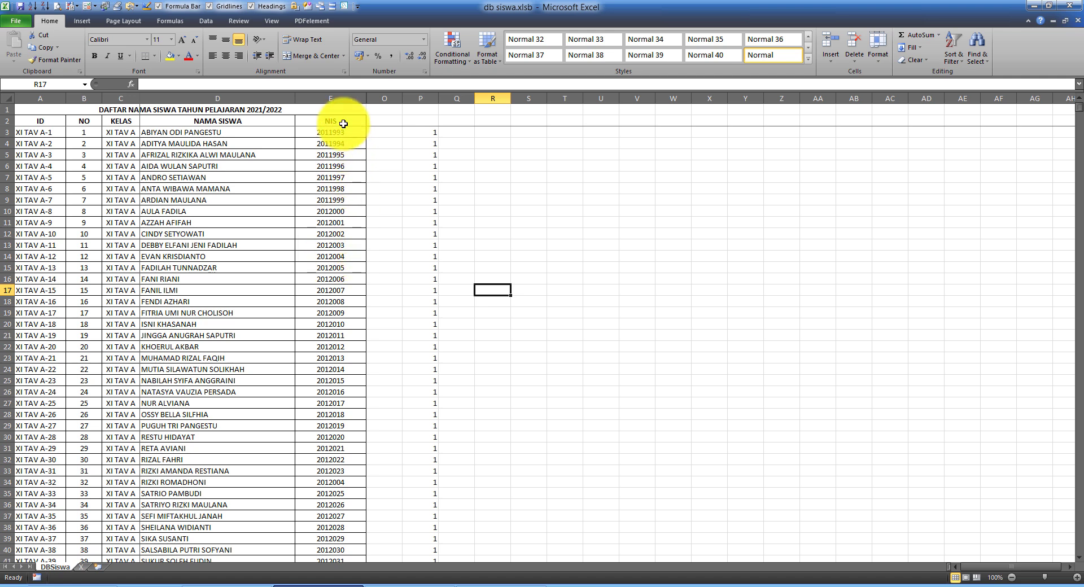
pyautogui.moveTo(328, 123); pyautogui.dragTo(330, 279)
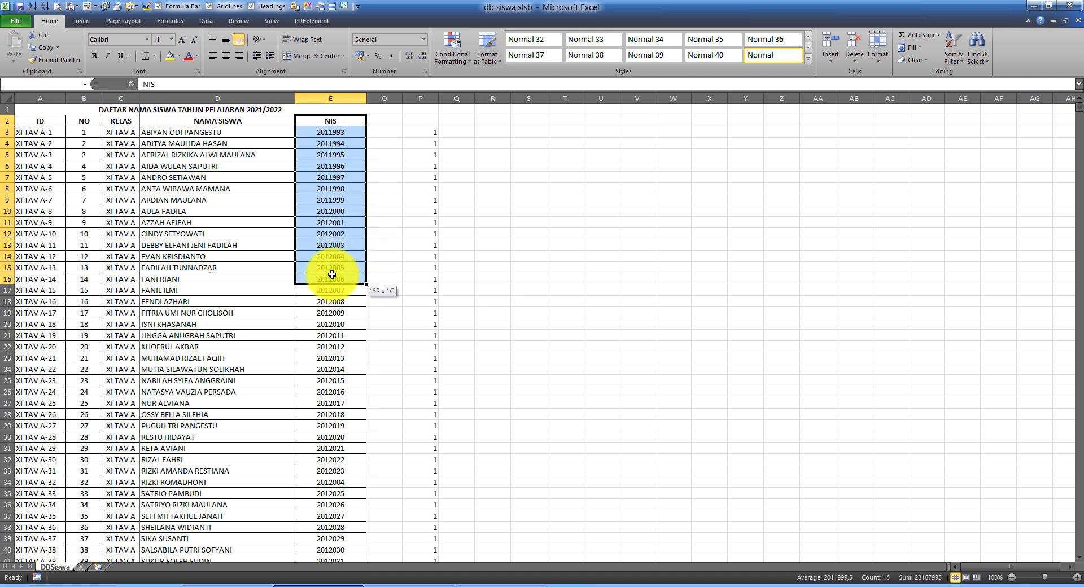
pyautogui.click(336, 98)
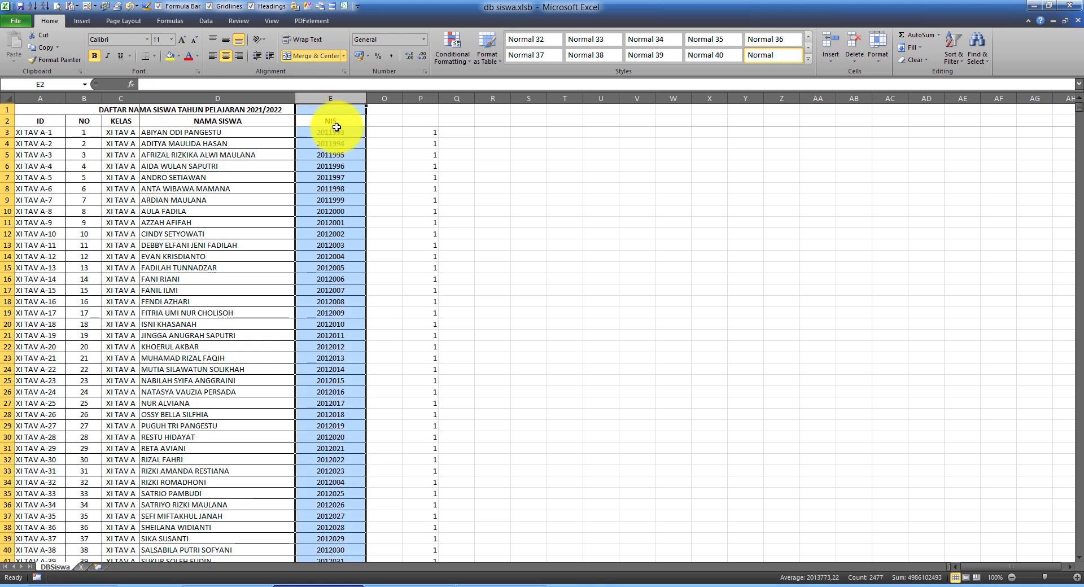
pyautogui.moveTo(332, 120); pyautogui.dragTo(356, 347)
pyautogui.keyDown('shift'); pyautogui.click(331, 99); pyautogui.keyUp('shift')
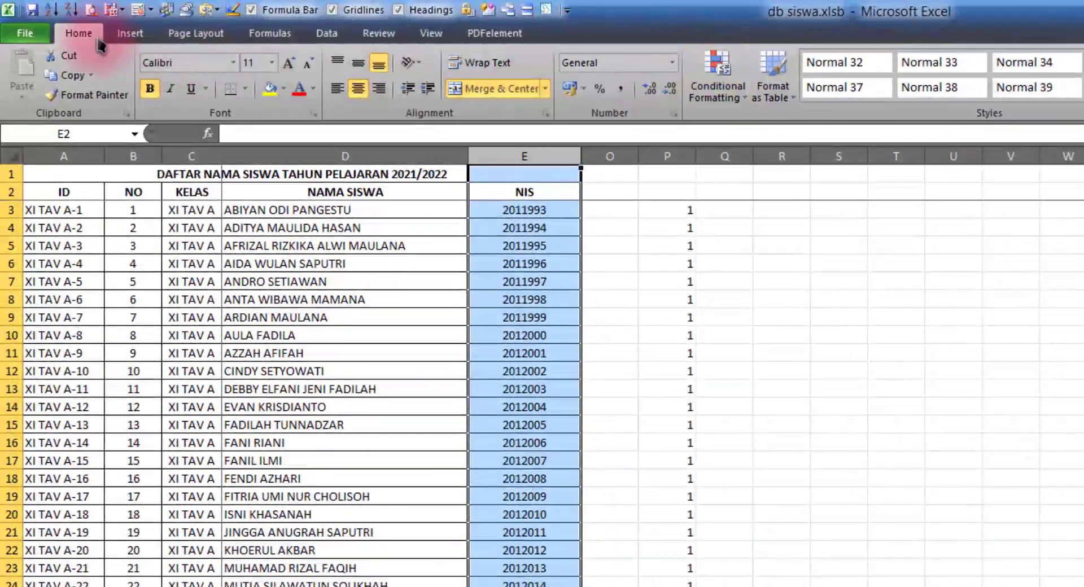
# Add a Duplicate Values rule to column E with Light Red Fill and Dark Red Text.
pyautogui.click(728, 96)
pyautogui.moveTo(761, 134)
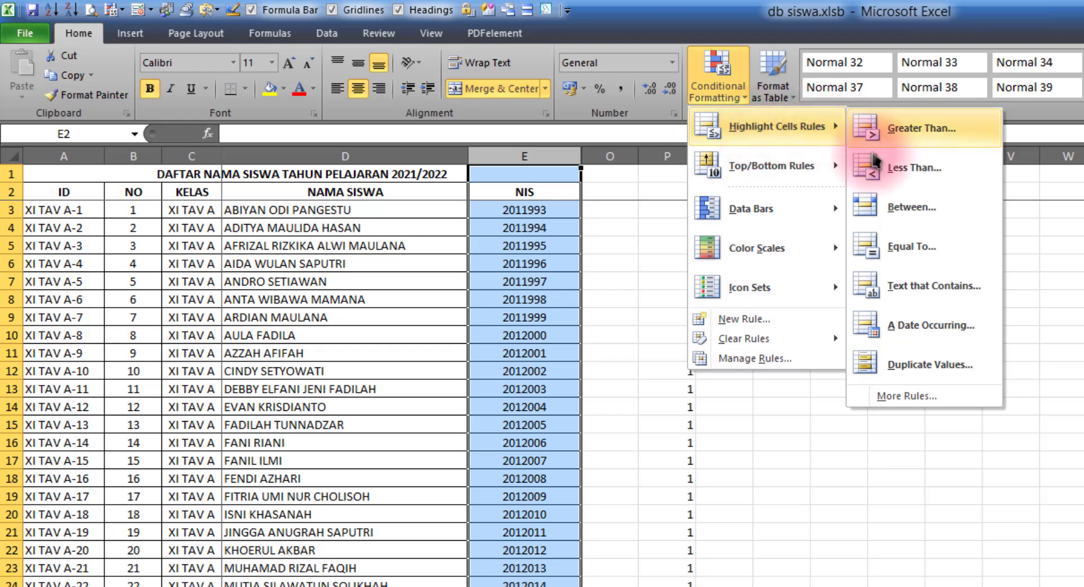
pyautogui.click(972, 370)
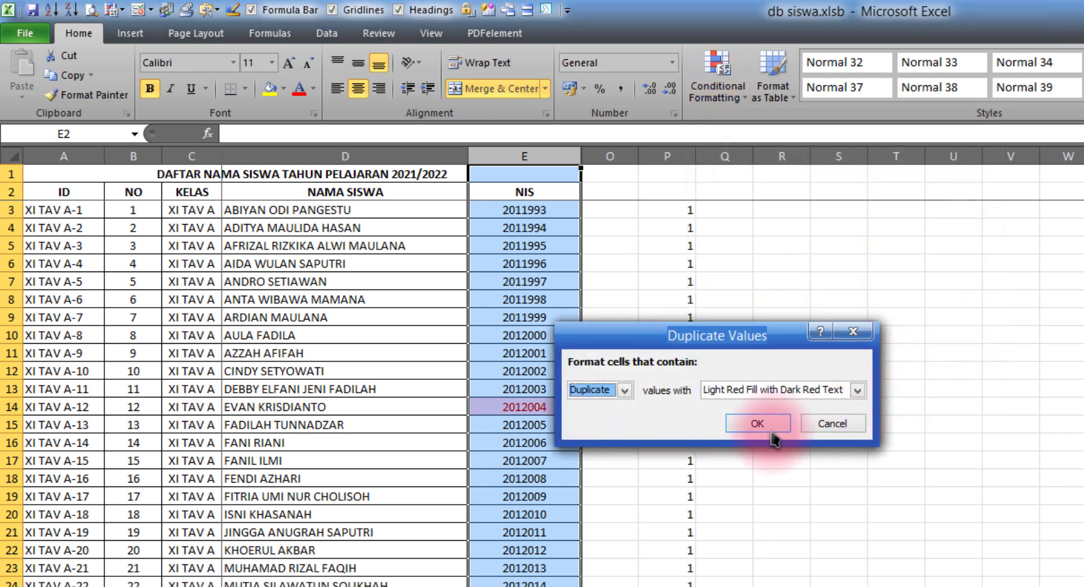
pyautogui.click(771, 424)
# Inspect the red-highlighted duplicate NIS in cell E14 and scroll through the column.
pyautogui.click(561, 411)
pyautogui.scroll(-4, 651, 424)
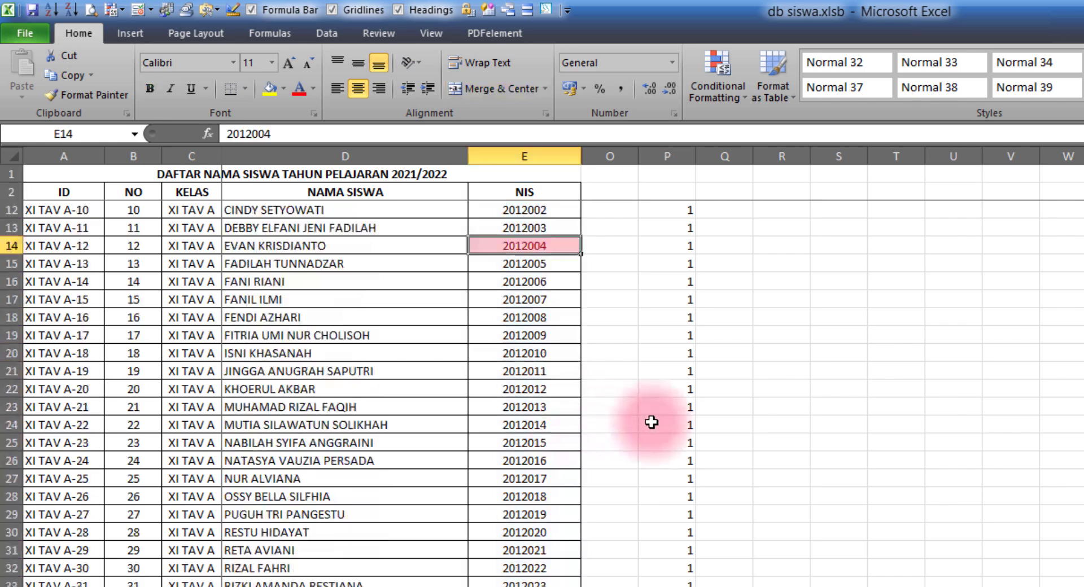
pyautogui.scroll(4, 610, 455)
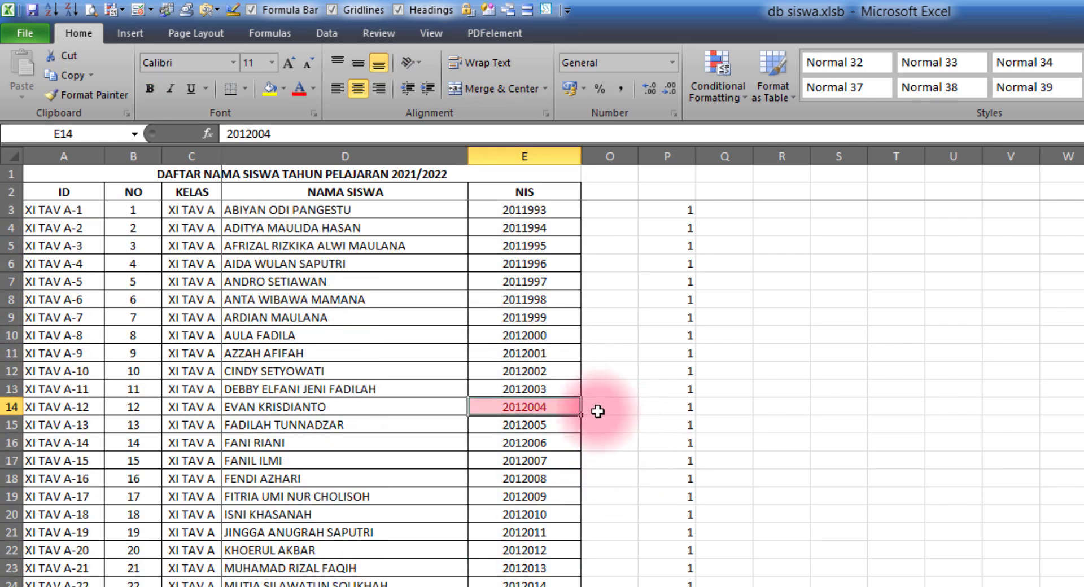
pyautogui.scroll(-3, 595, 406)
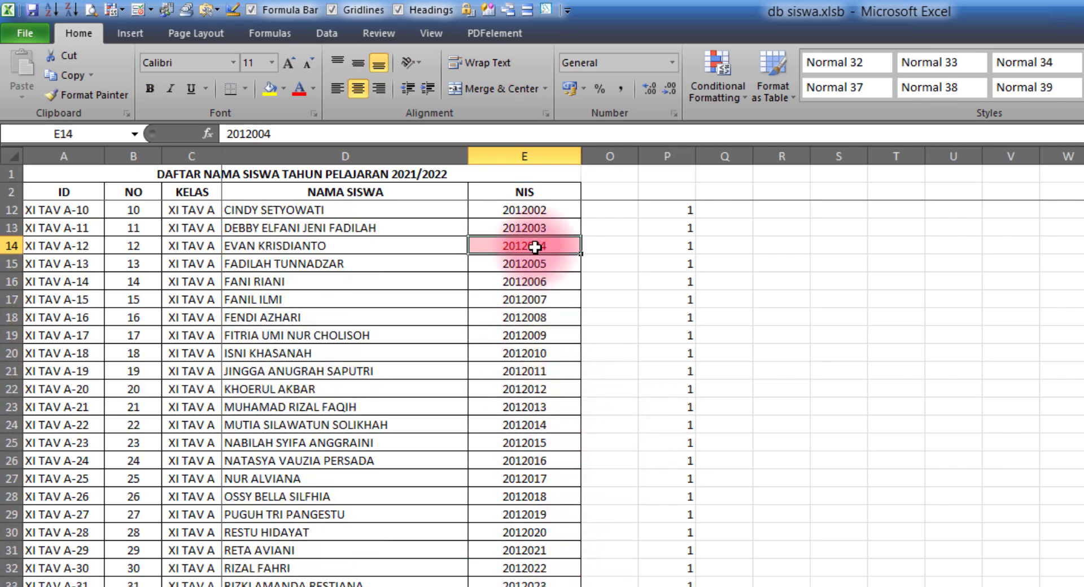
pyautogui.scroll(3, 607, 336)
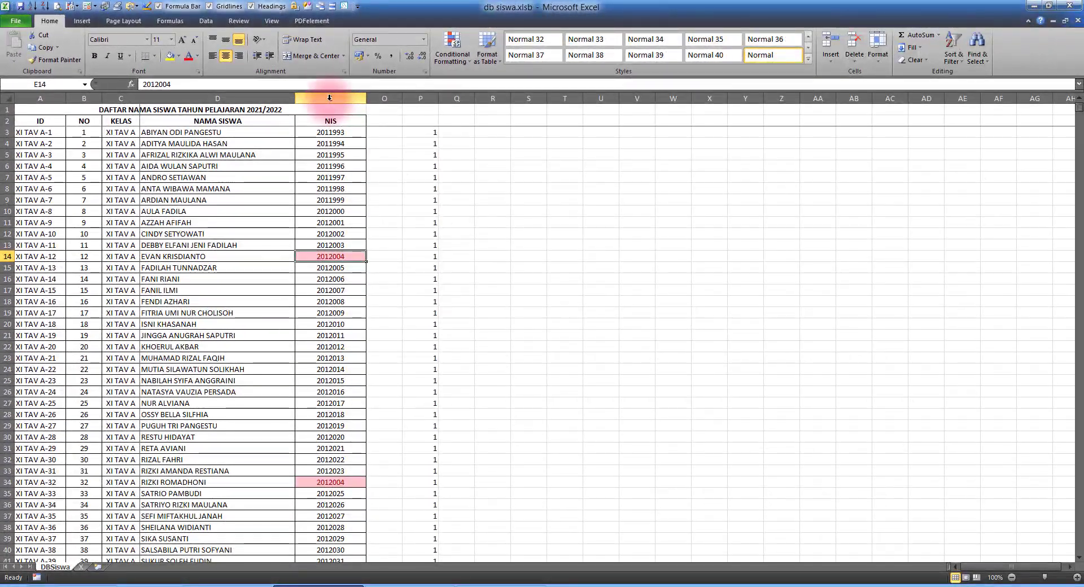
# Leave column E's duplicate highlighting unchanged, deselect the column, and minimize Excel back to Drive.
pyautogui.click(330, 97)
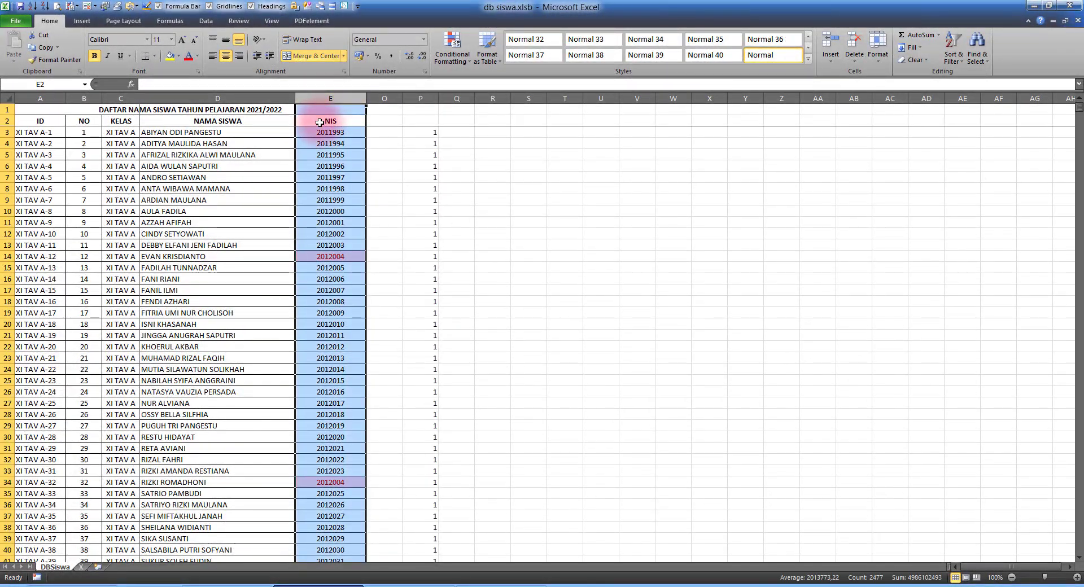
pyautogui.moveTo(330, 121); pyautogui.dragTo(338, 497)
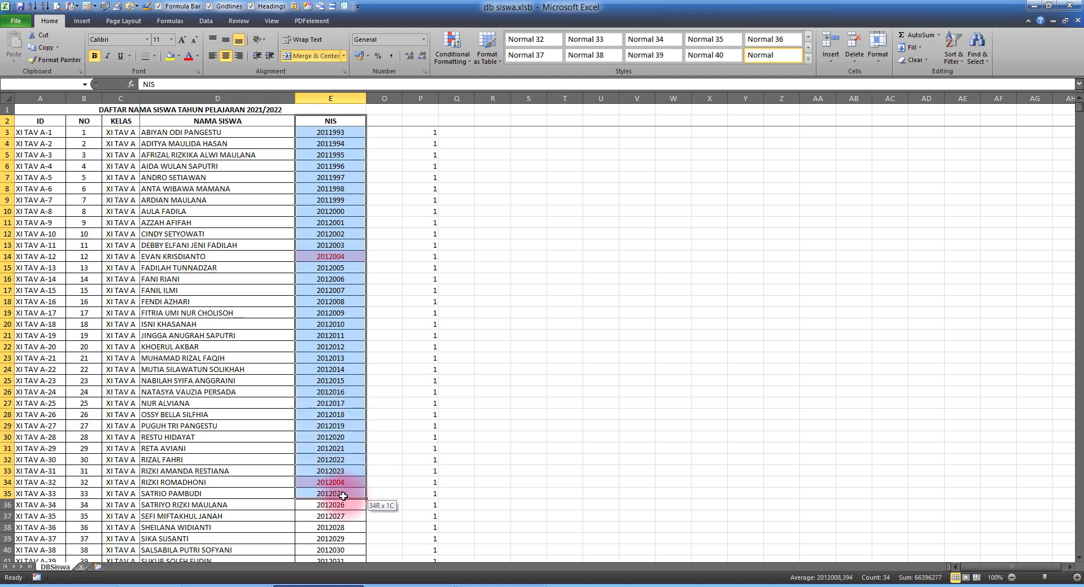
pyautogui.click(454, 59)
pyautogui.moveTo(474, 80)
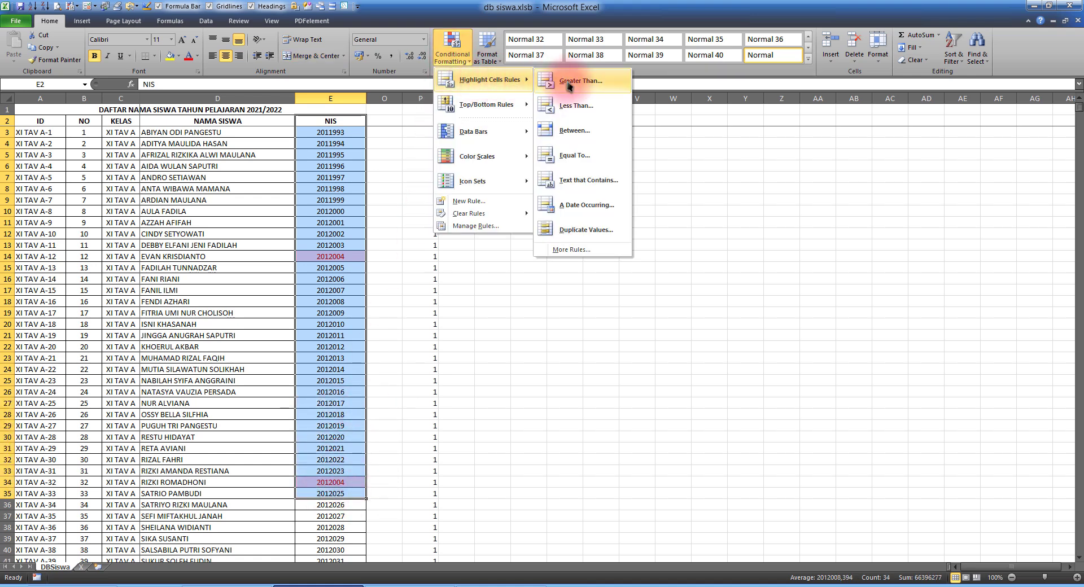
pyautogui.click(435, 278)
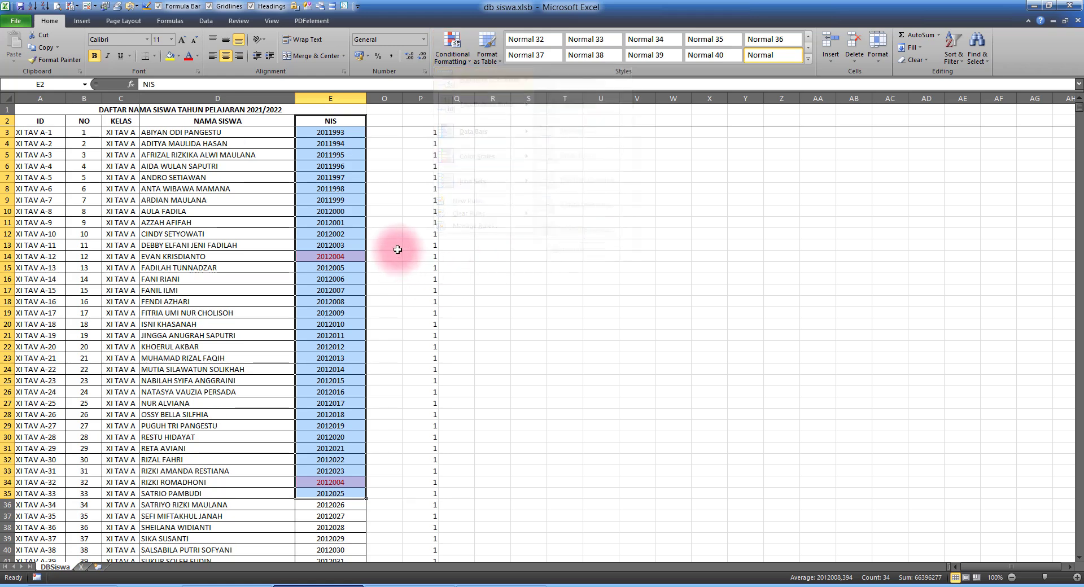
pyautogui.click(394, 245)
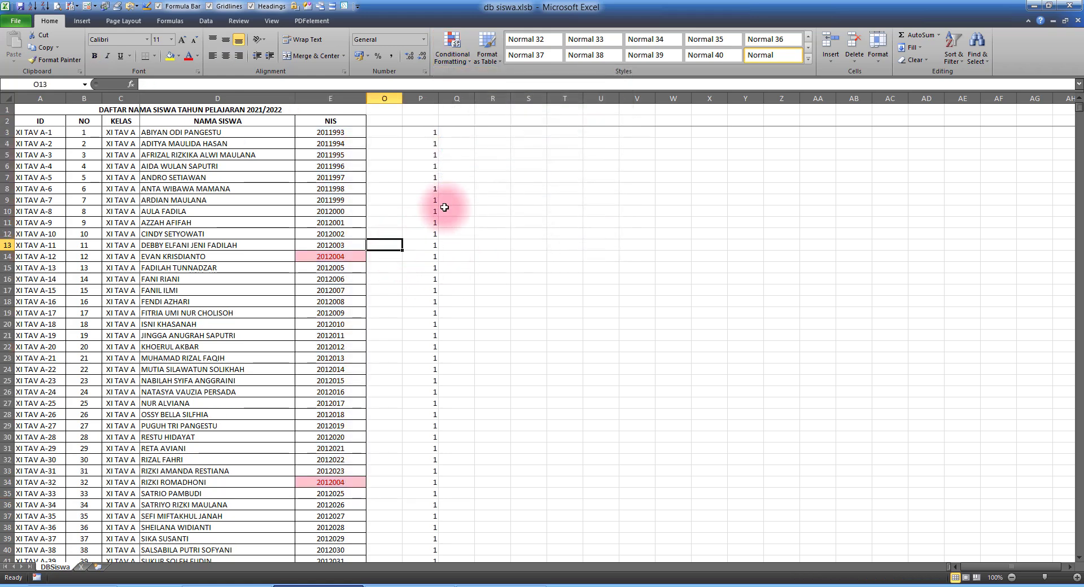
pyautogui.click(1030, 6)
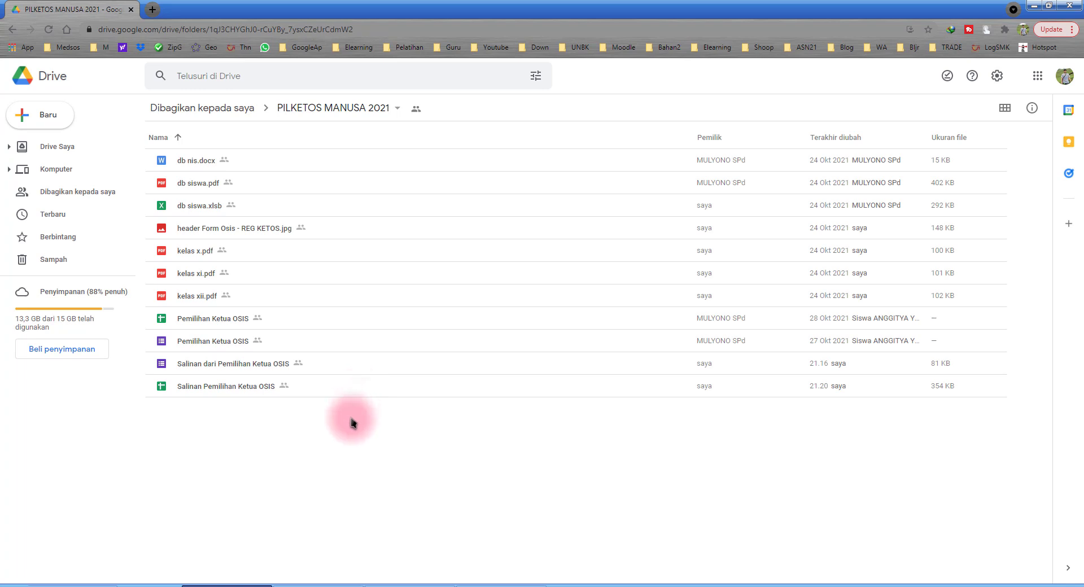
# Open the Salinan Pemilihan Ketua OSIS spreadsheet from the PILKETOS MANUSA 2021 folder.
pyautogui.doubleClick(326, 390)
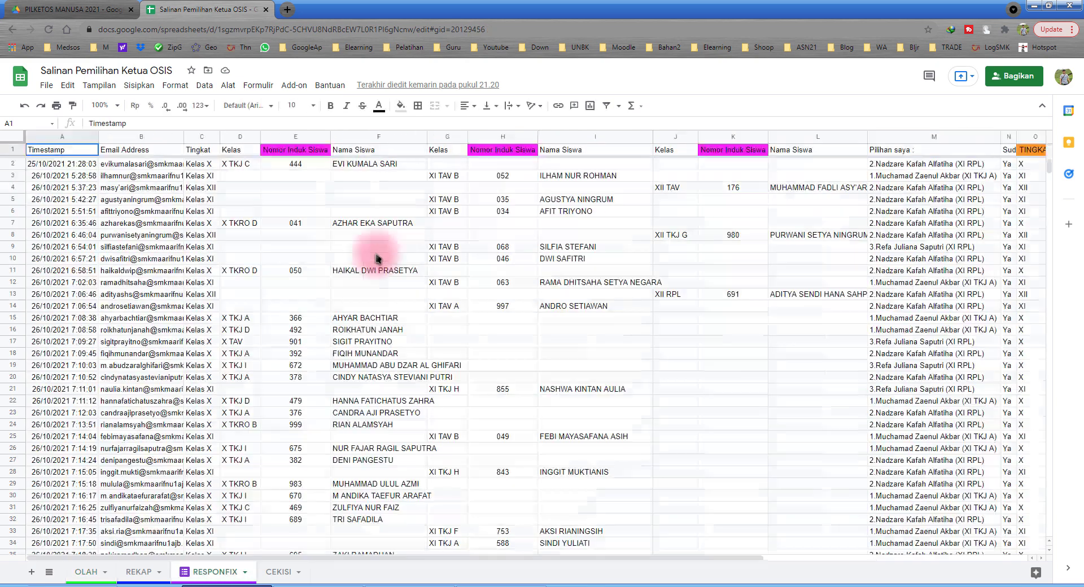
# Try selecting the Nomor Induk Siswa numbers E2:E16, then clear that selection.
pyautogui.click(293, 149)
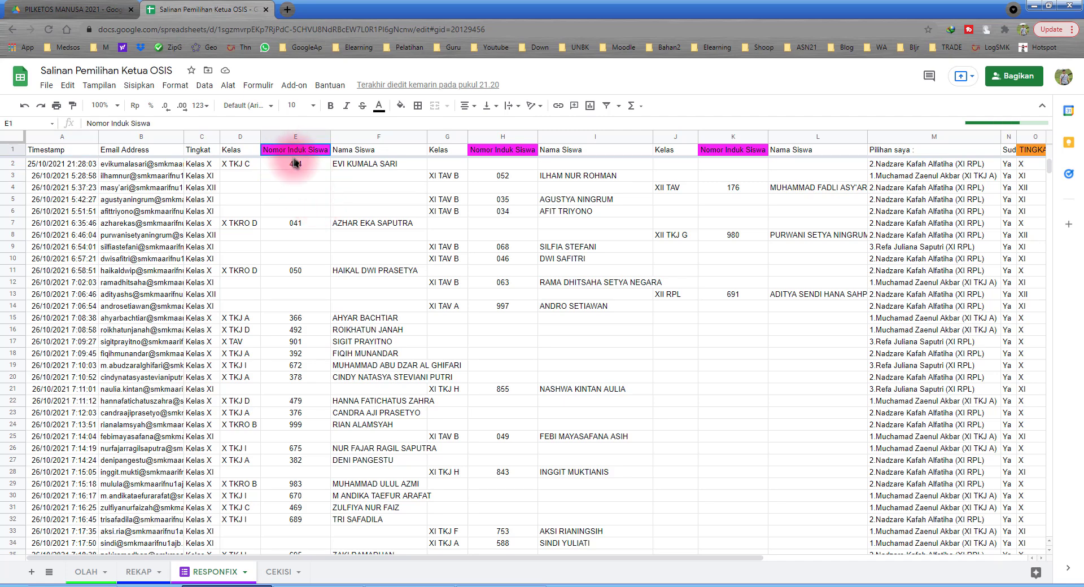
pyautogui.moveTo(292, 166); pyautogui.dragTo(299, 333)
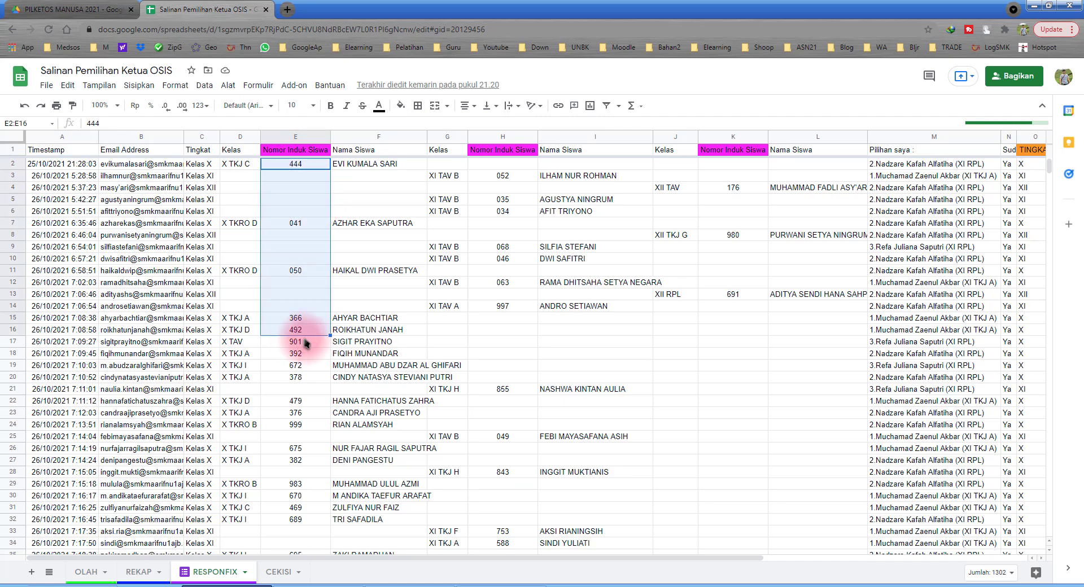
pyautogui.scroll(-2, 312, 331)
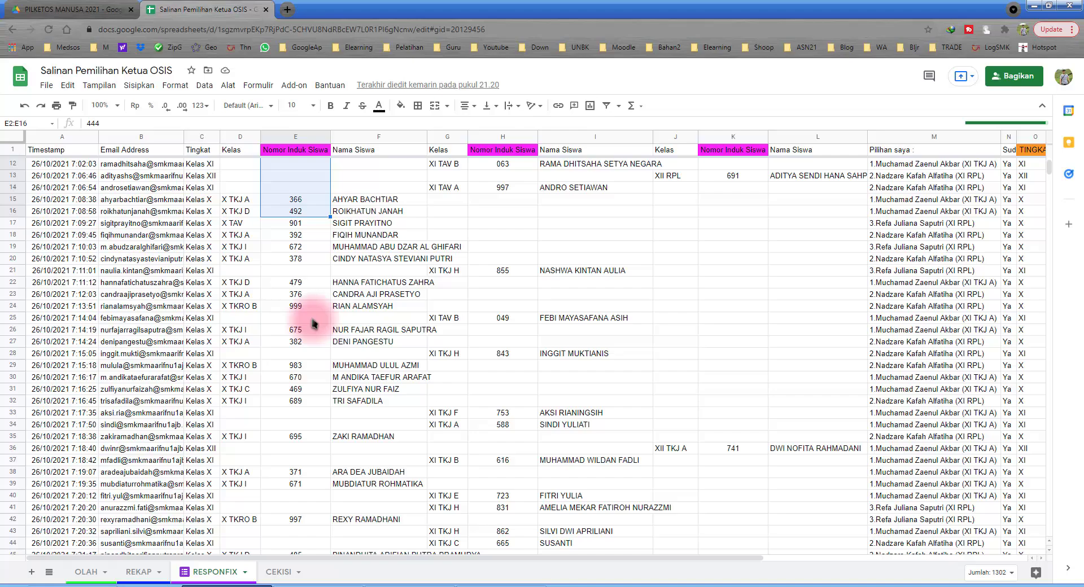
pyautogui.scroll(-3, 312, 323)
pyautogui.scroll(3, 312, 323)
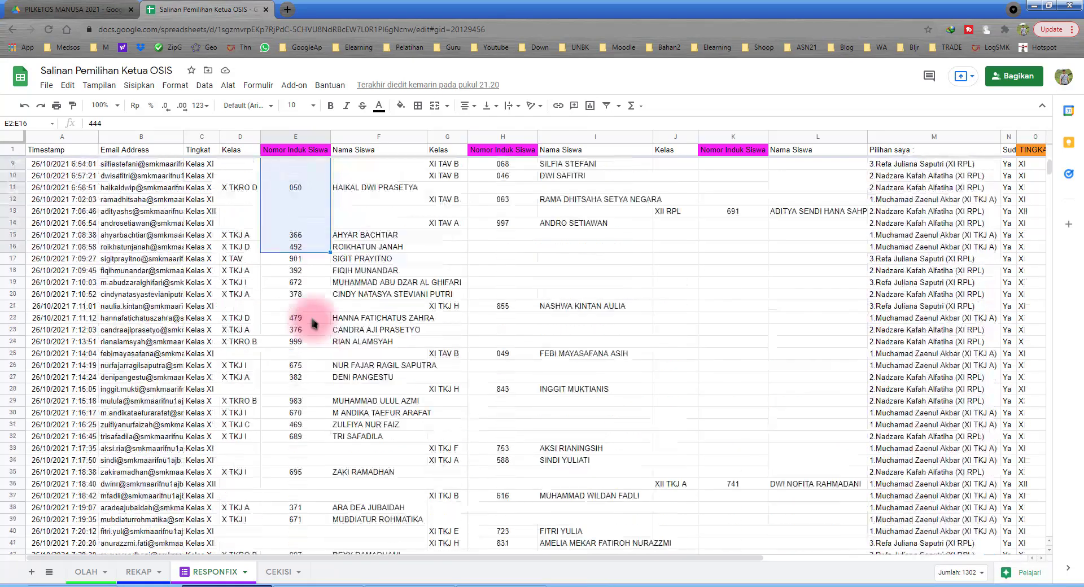
pyautogui.scroll(2, 313, 324)
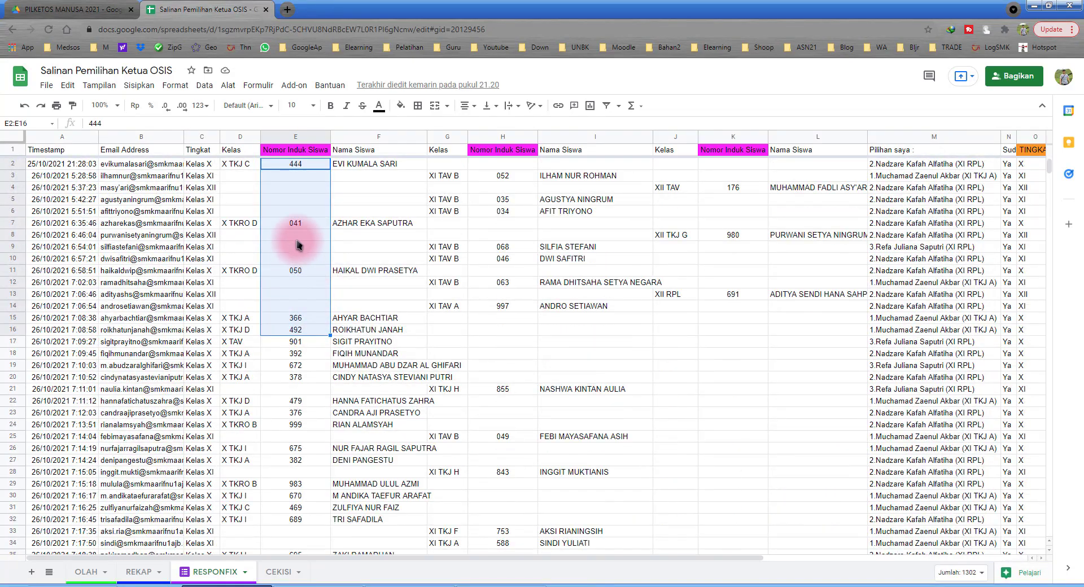
pyautogui.click(301, 321)
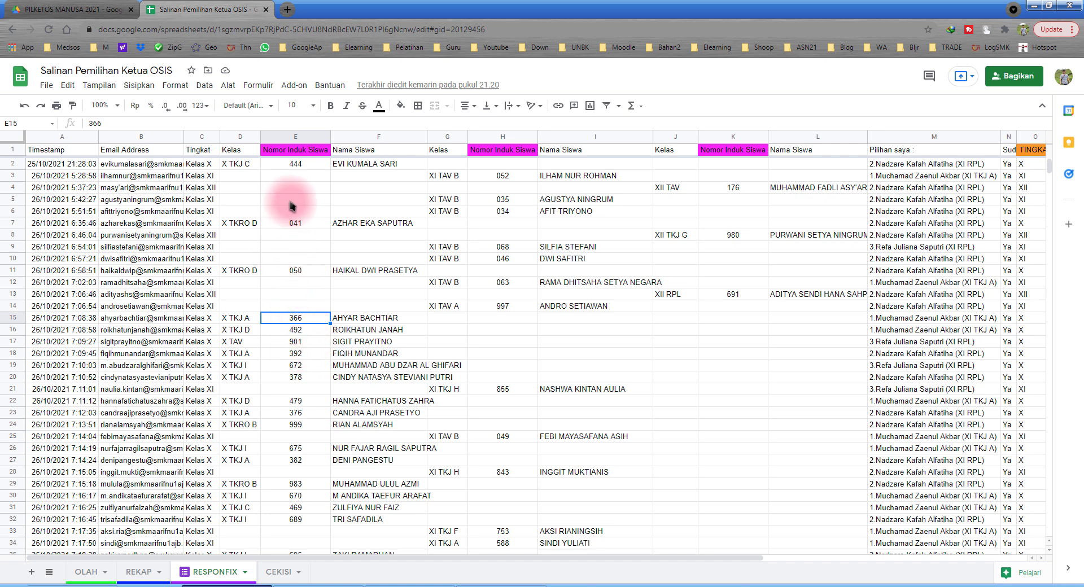
# Select the student numbers in range E2:E20.
pyautogui.scroll(-5, 292, 205)
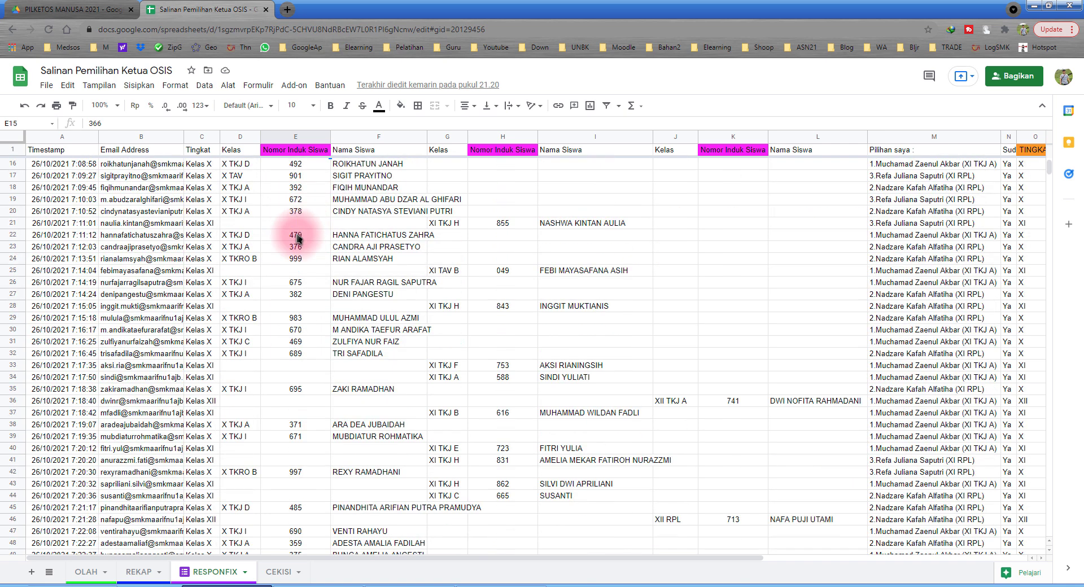
pyautogui.scroll(1, 299, 238)
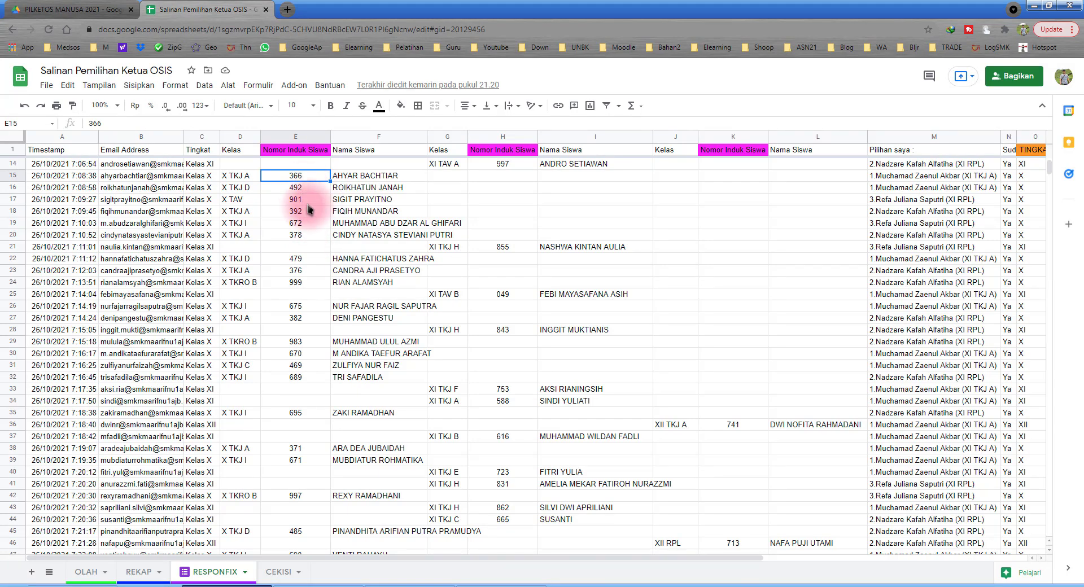
pyautogui.scroll(4, 303, 196)
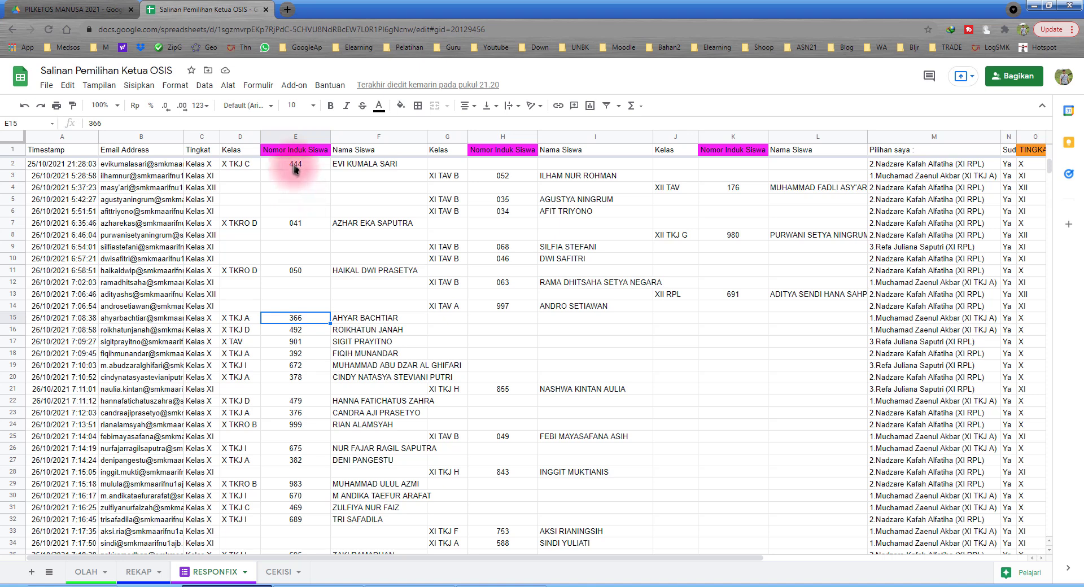
pyautogui.moveTo(295, 163); pyautogui.dragTo(296, 357)
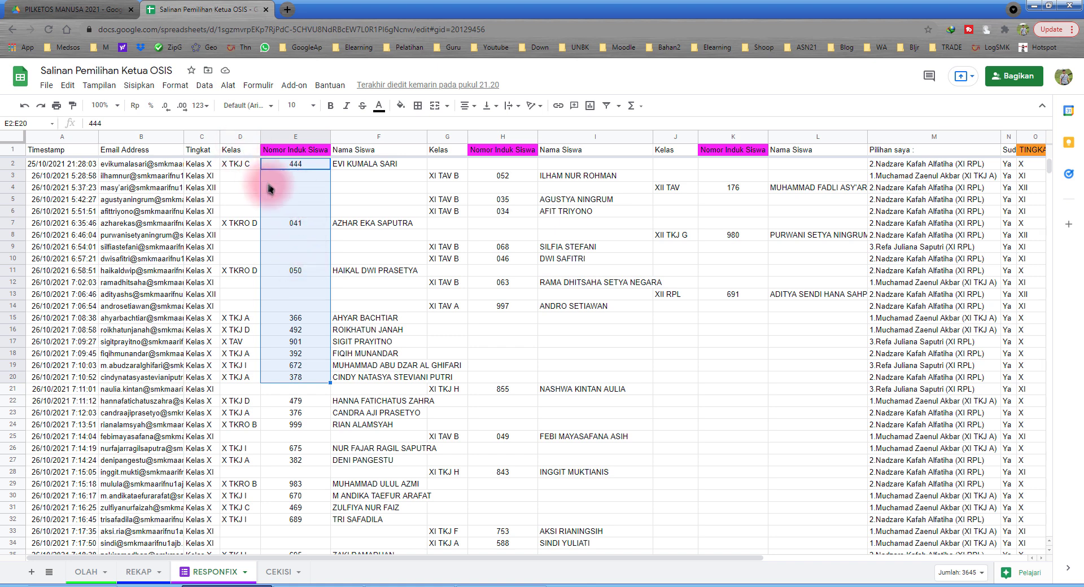
# Open a conditional formatting rule for E2:E20 and browse its condition list.
pyautogui.rightClick(298, 197)
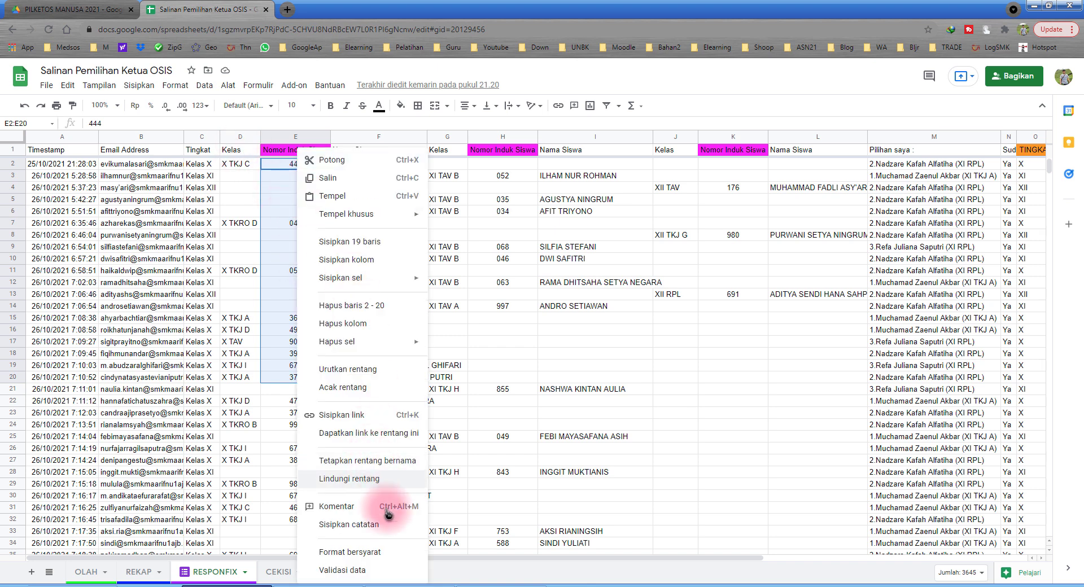
pyautogui.click(381, 552)
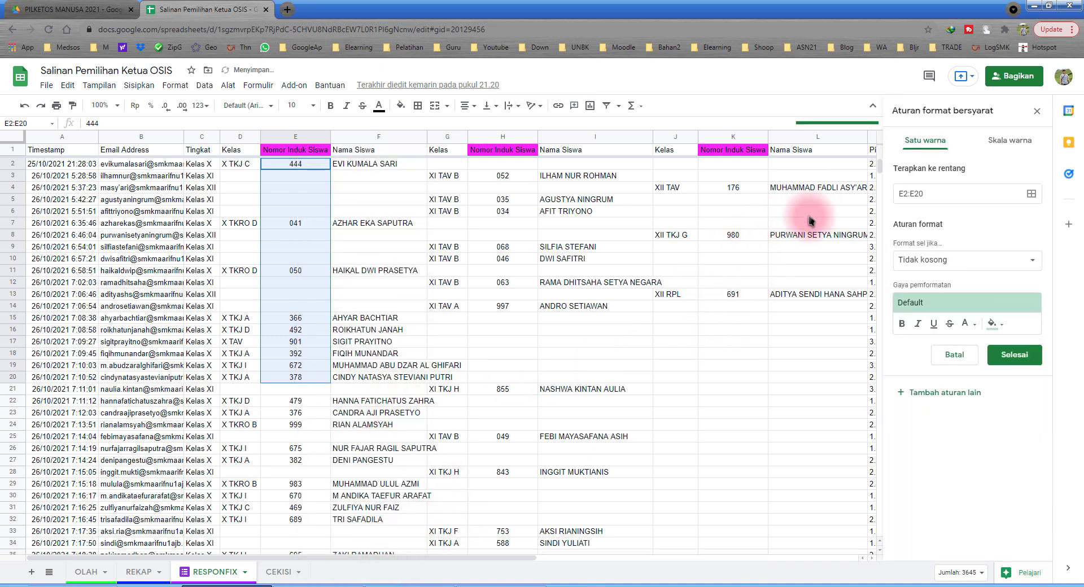
pyautogui.click(961, 260)
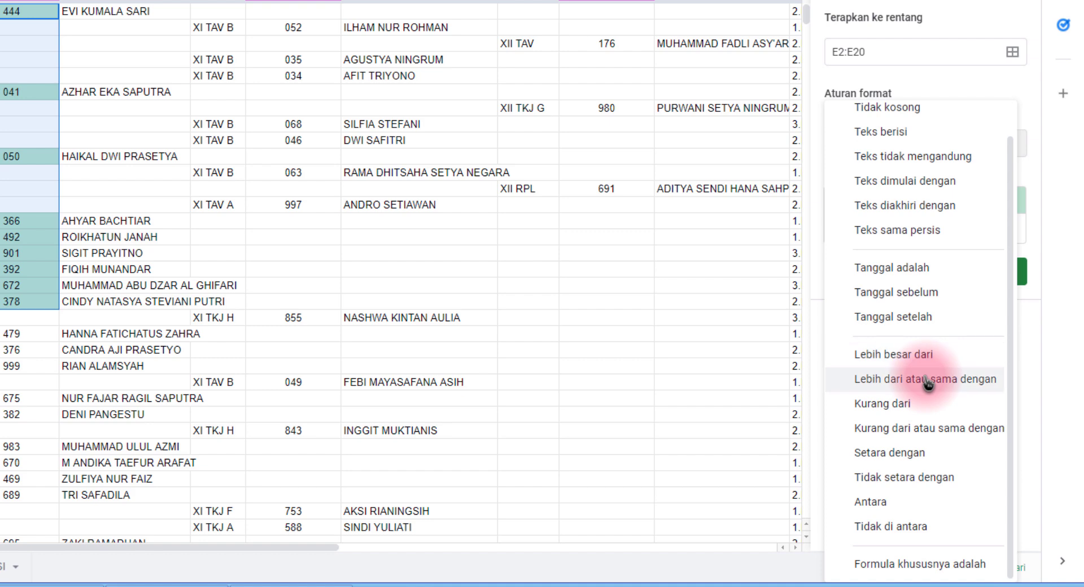
pyautogui.scroll(1, 895, 183)
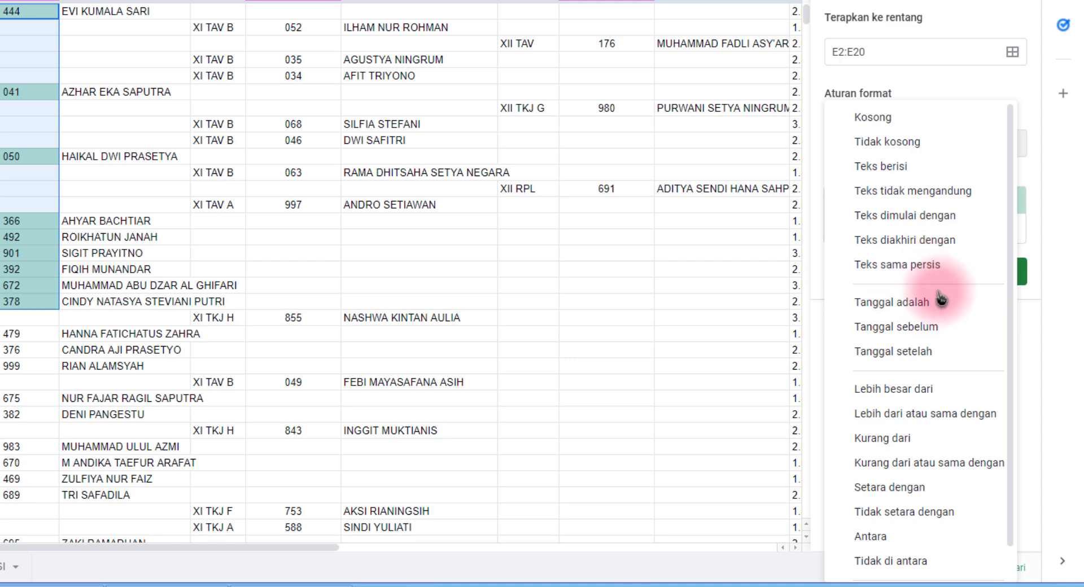
pyautogui.scroll(-1, 962, 445)
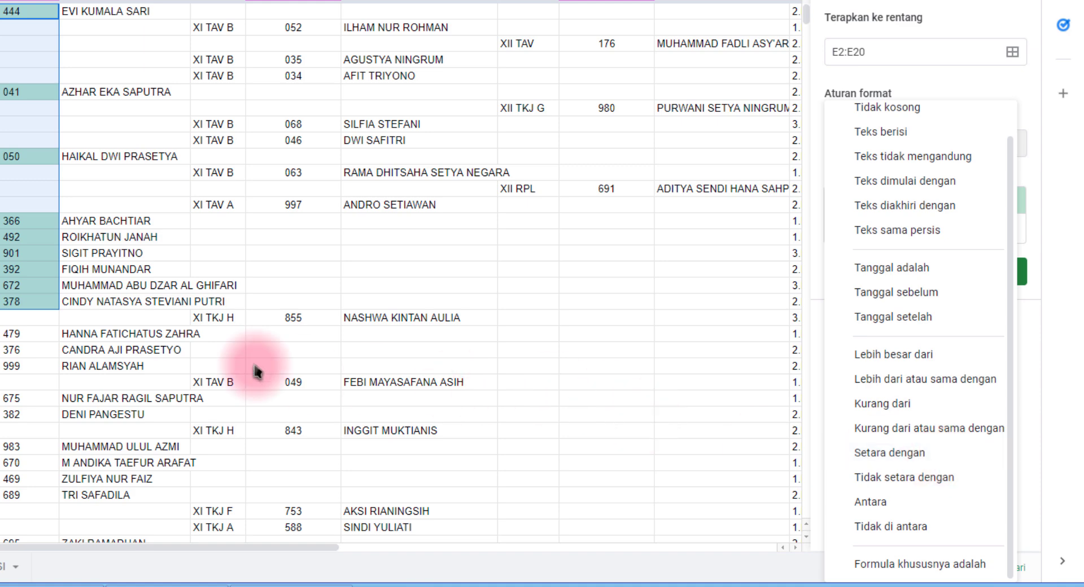
# Close the condition list unchanged, cancel the unfinished rule, and select cell E9.
pyautogui.click(207, 320)
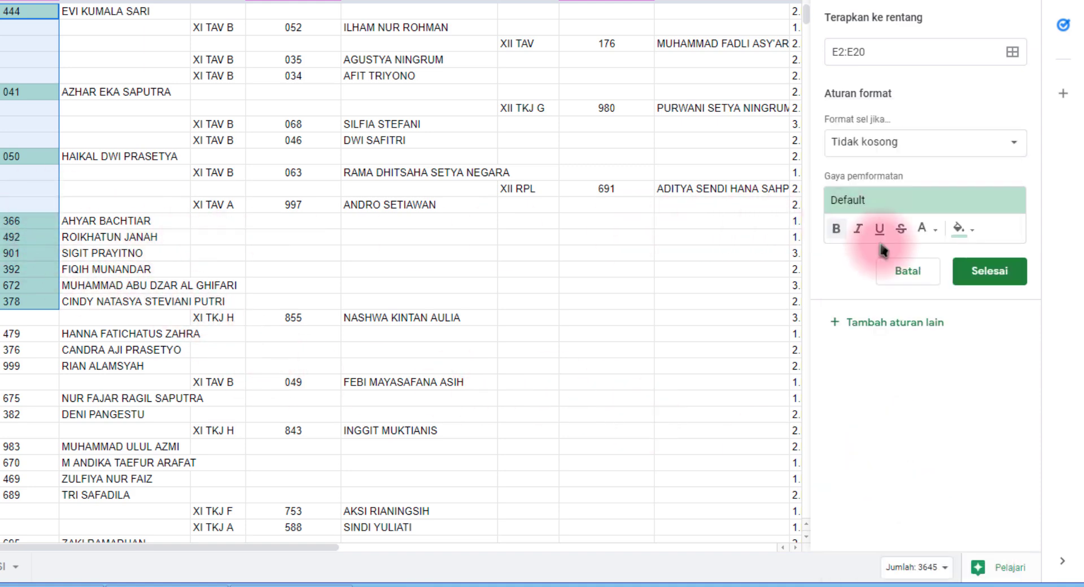
pyautogui.click(910, 273)
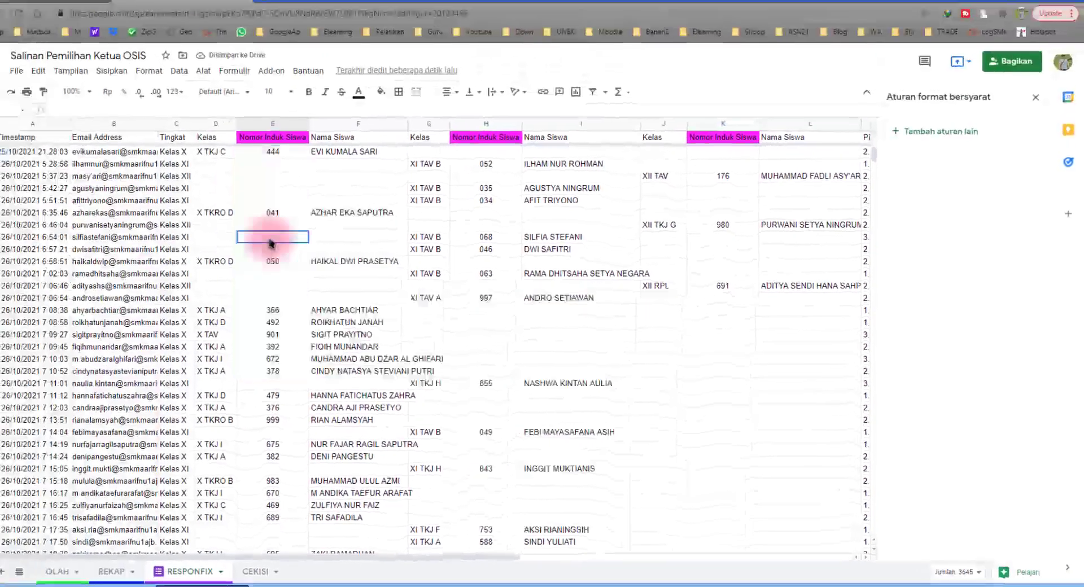
pyautogui.click(62, 146)
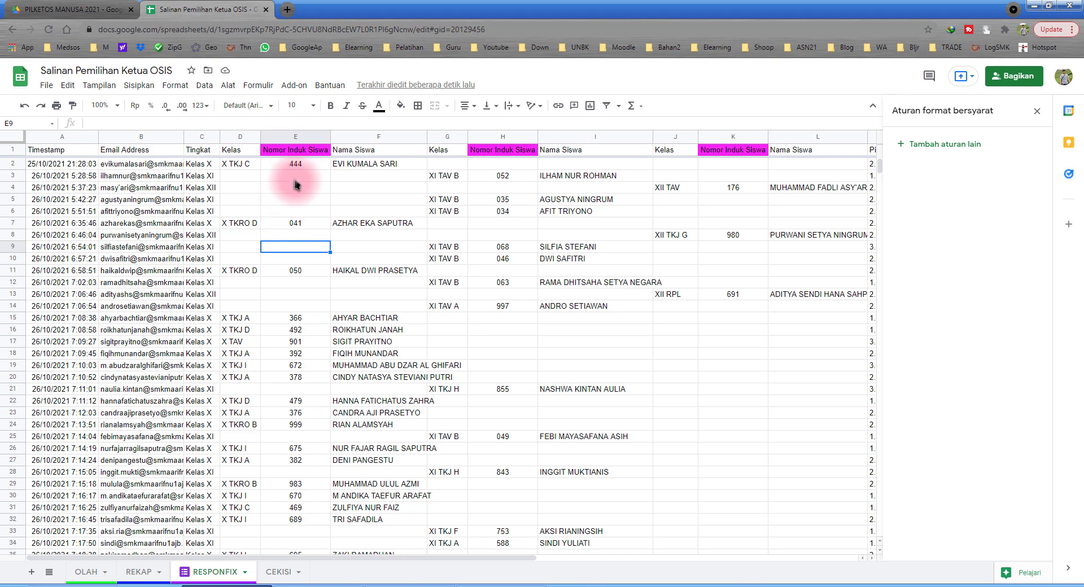
pyautogui.scroll(-4, 317, 237)
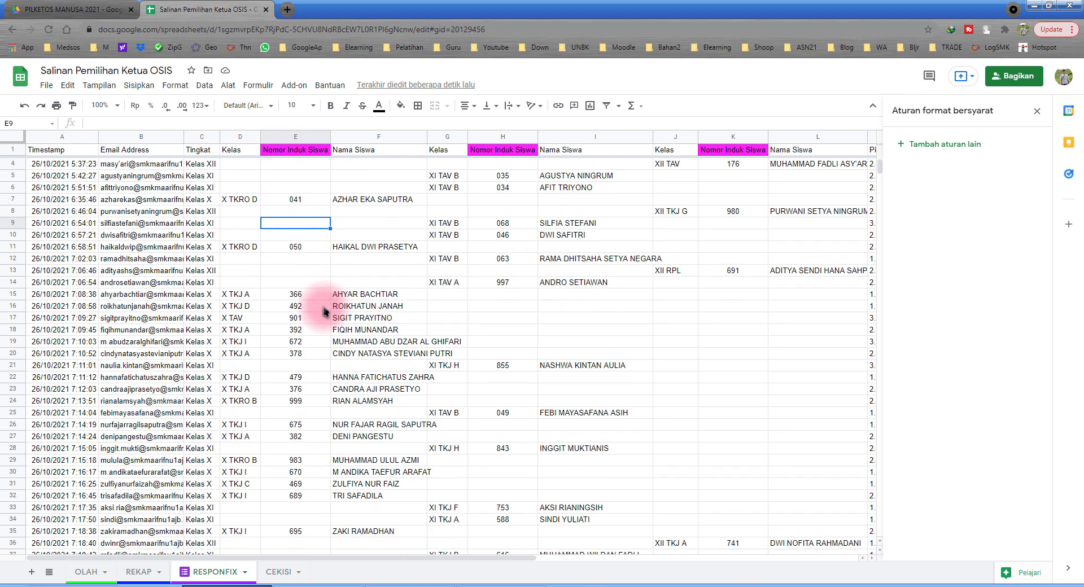
pyautogui.scroll(4, 303, 273)
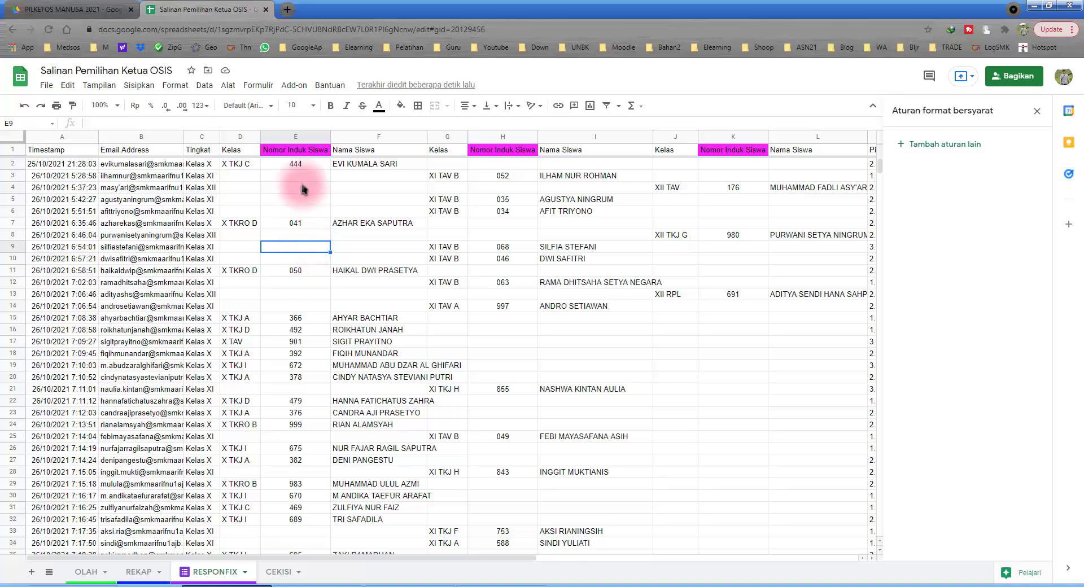
pyautogui.moveTo(298, 167); pyautogui.dragTo(292, 510)
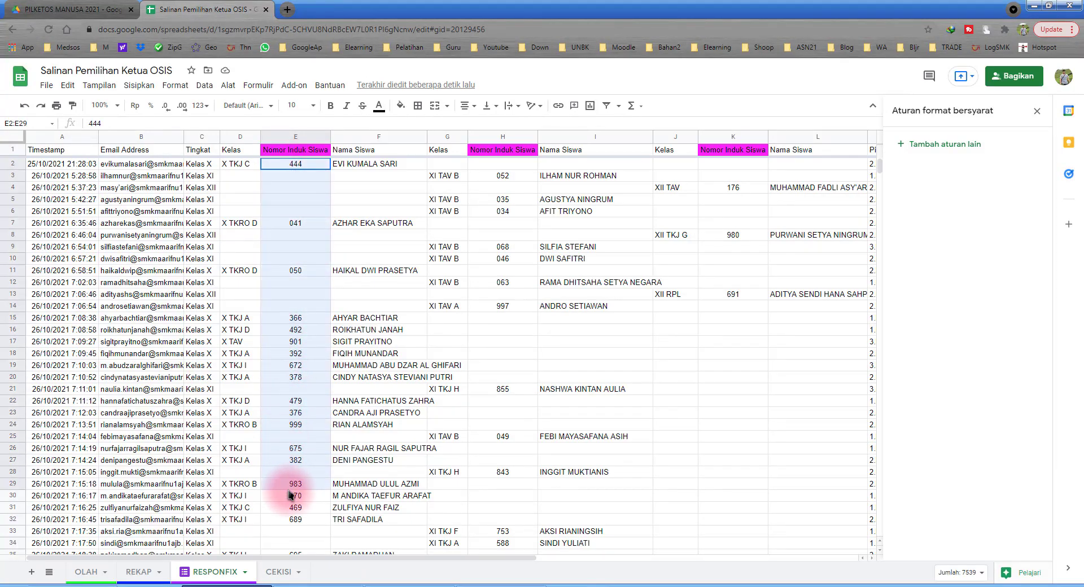
pyautogui.click(376, 303)
pyautogui.click(297, 139)
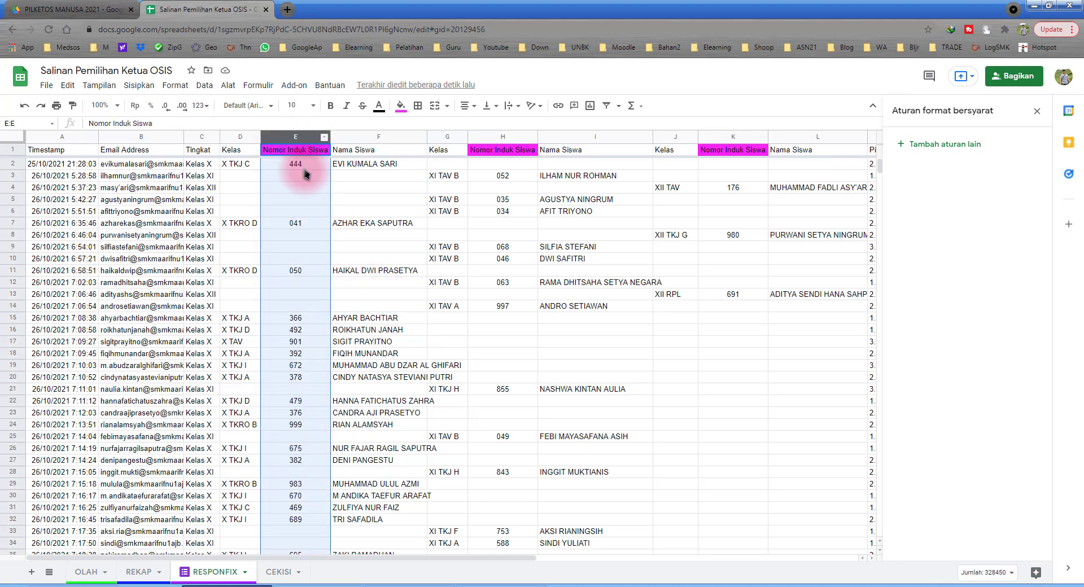
pyautogui.click(301, 333)
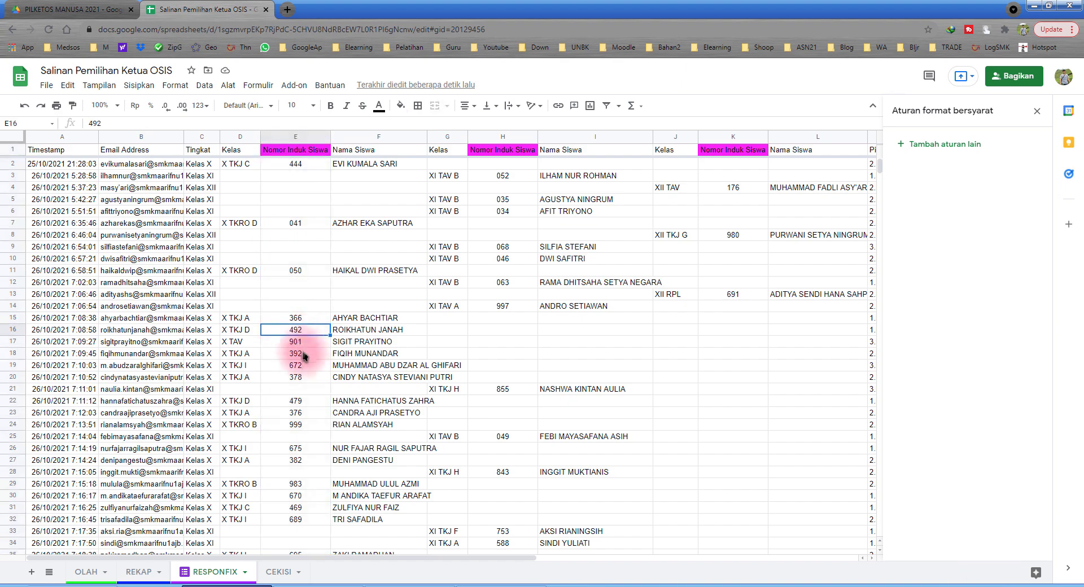
pyautogui.scroll(-3, 307, 355)
pyautogui.scroll(3, 299, 356)
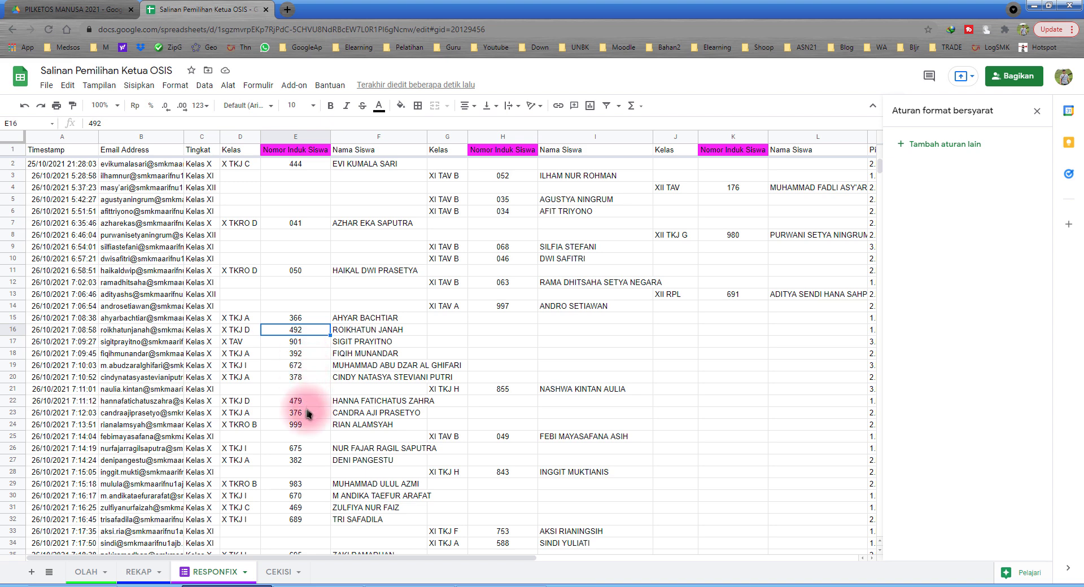
pyautogui.click(306, 426)
# Change the student number in cell E29 from 983 to 999.
pyautogui.scroll(-2, 305, 494)
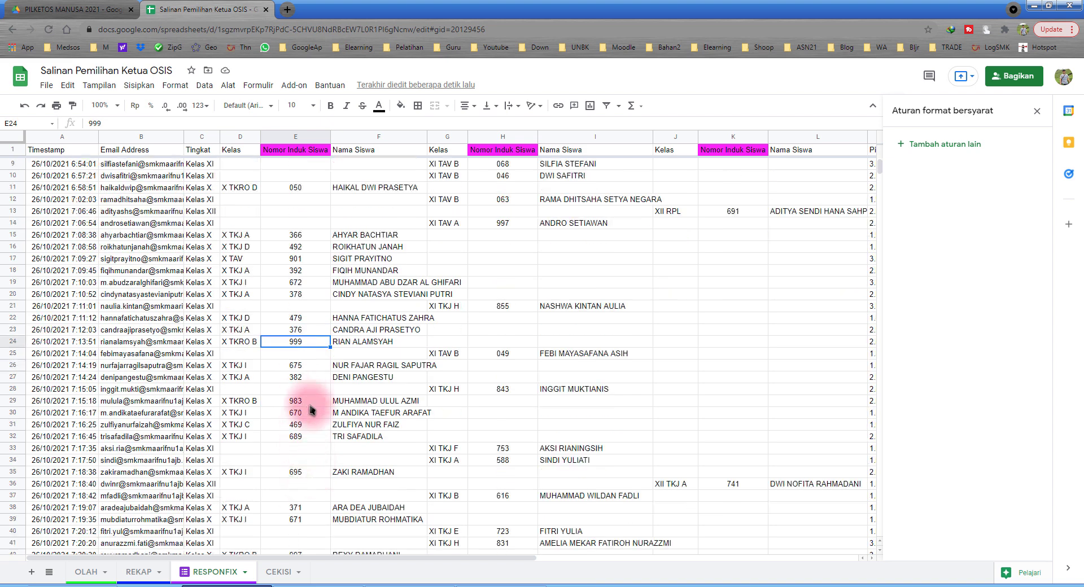
pyautogui.click(305, 404)
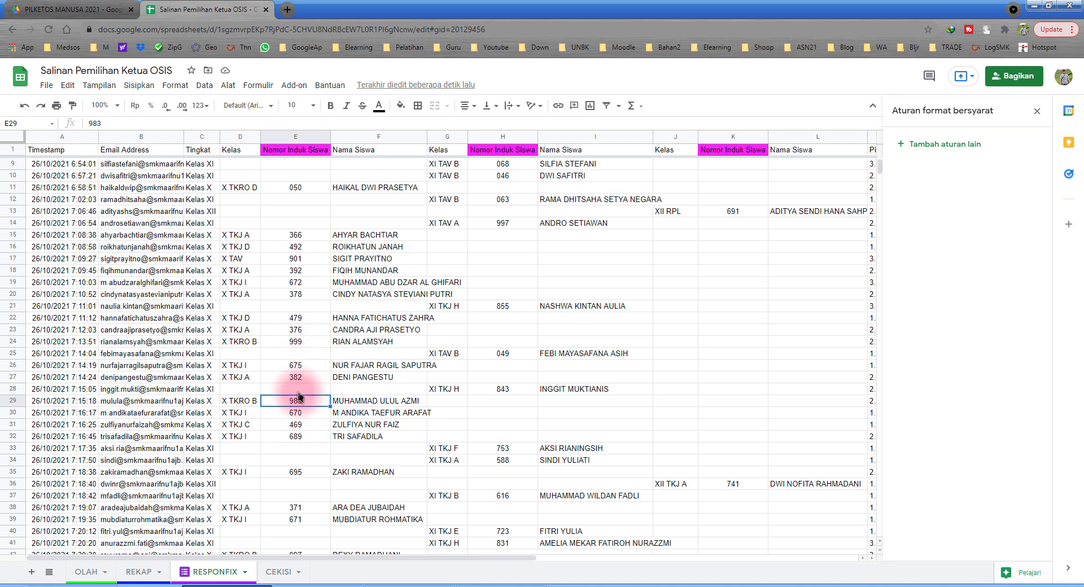
pyautogui.moveTo(293, 401); pyautogui.dragTo(323, 414)
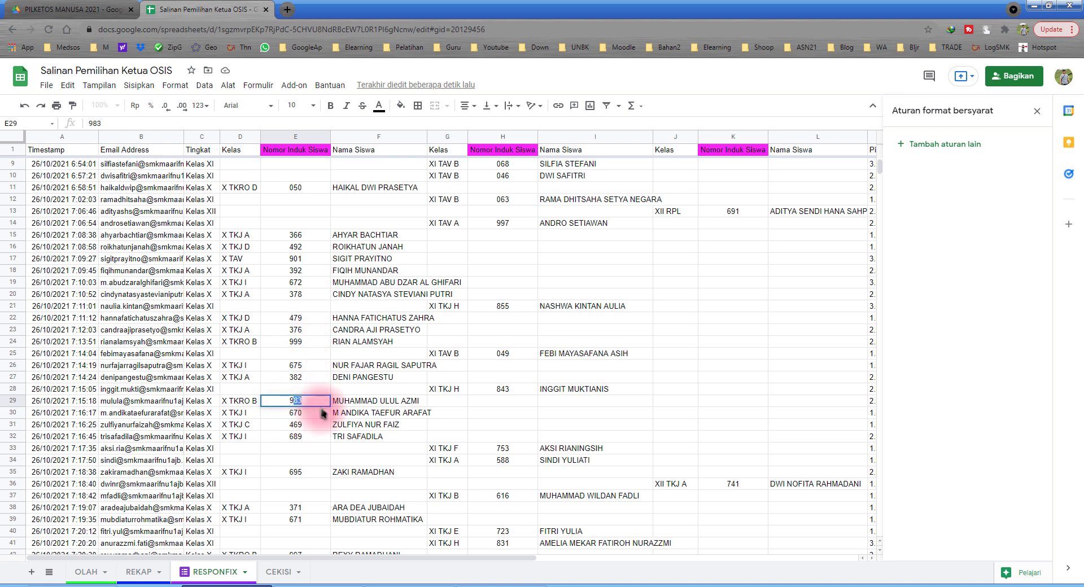
pyautogui.write('999')
pyautogui.press('Return')
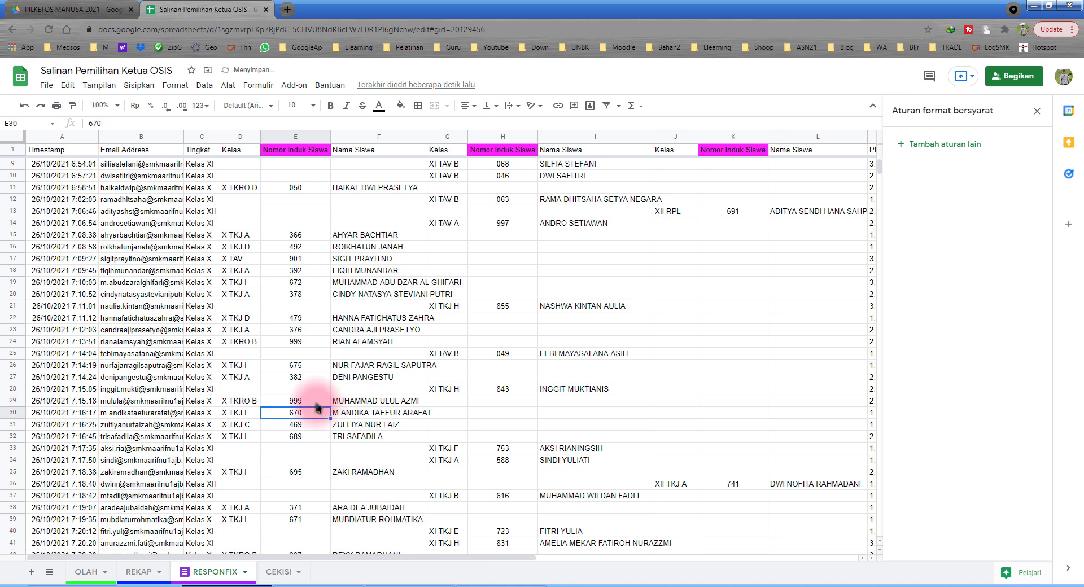
# Select E24 and E29 together to compare their 999 values, then select E18.
pyautogui.press('Up')
pyautogui.keyDown('ctrl'); pyautogui.click(302, 343); pyautogui.keyUp('ctrl')
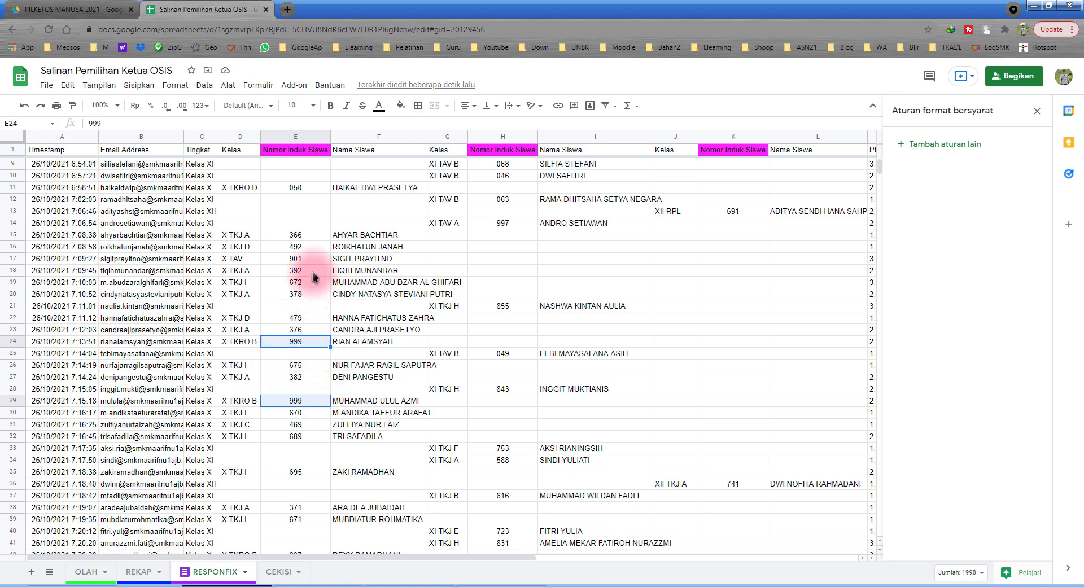
pyautogui.click(295, 271)
pyautogui.scroll(3, 297, 249)
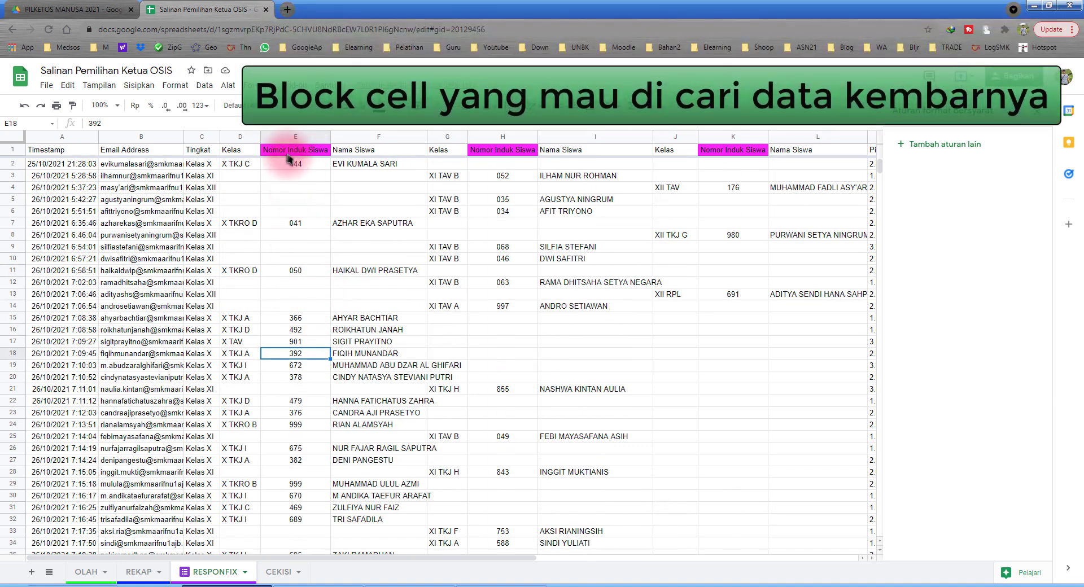
# Open conditional formatting for the student numbers E2:E33.
pyautogui.moveTo(287, 159); pyautogui.dragTo(273, 536)
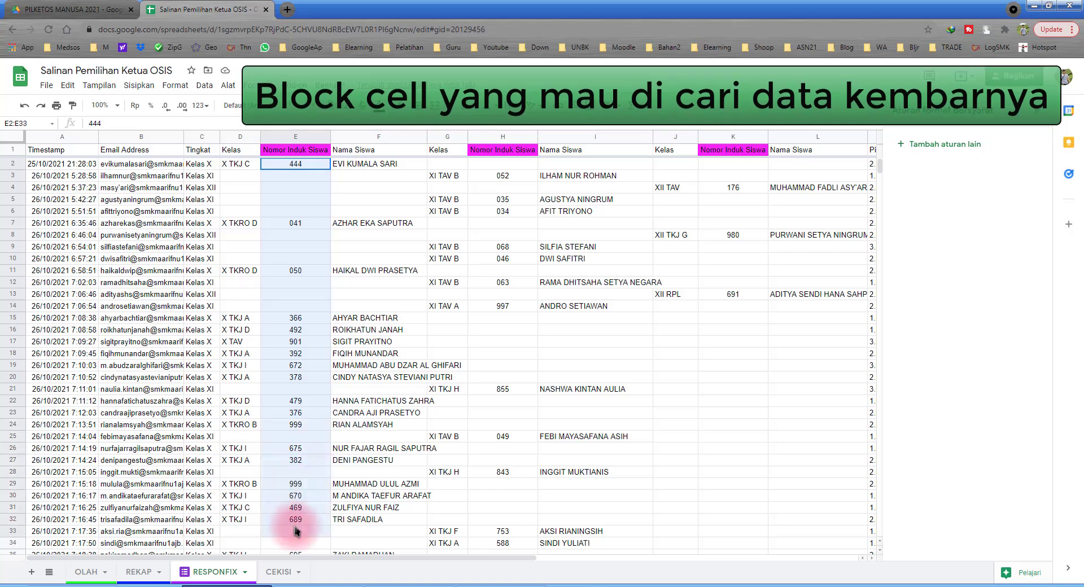
pyautogui.rightClick(303, 243)
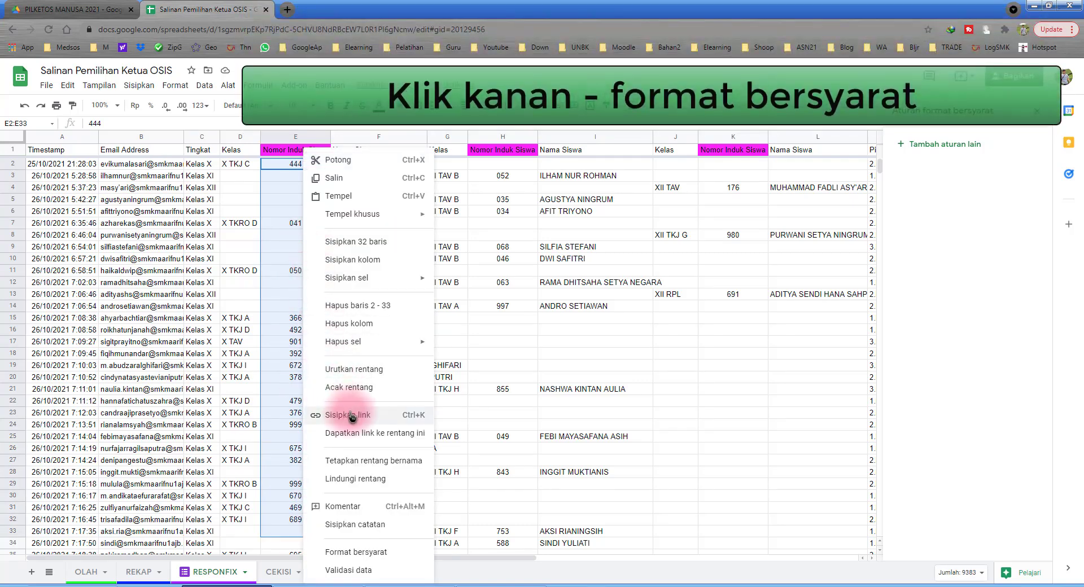
pyautogui.click(397, 554)
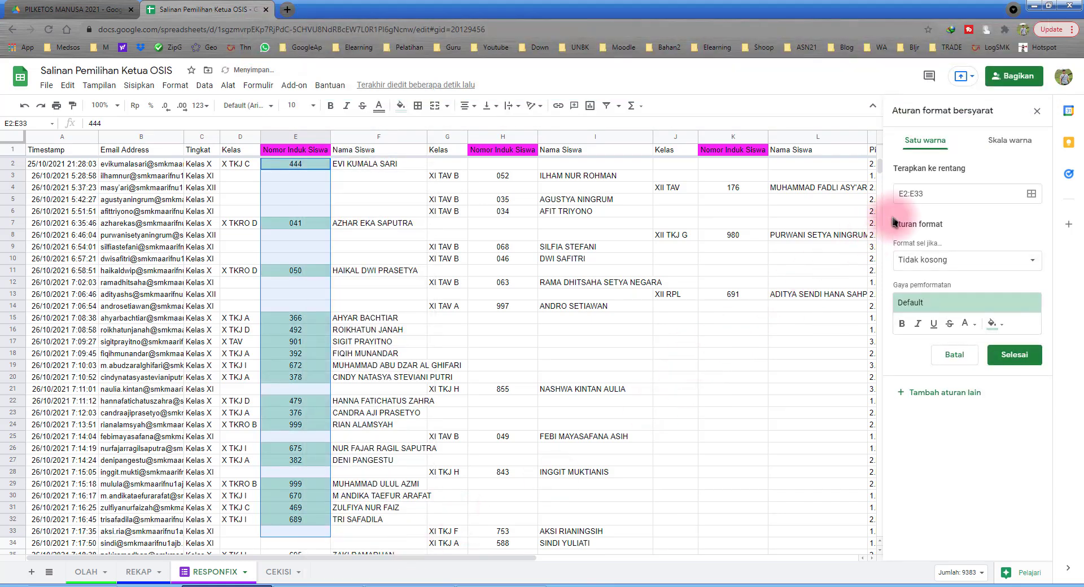
# Change the rule's apply-to range from E2:E33 to E2:E3200.
pyautogui.click(940, 196)
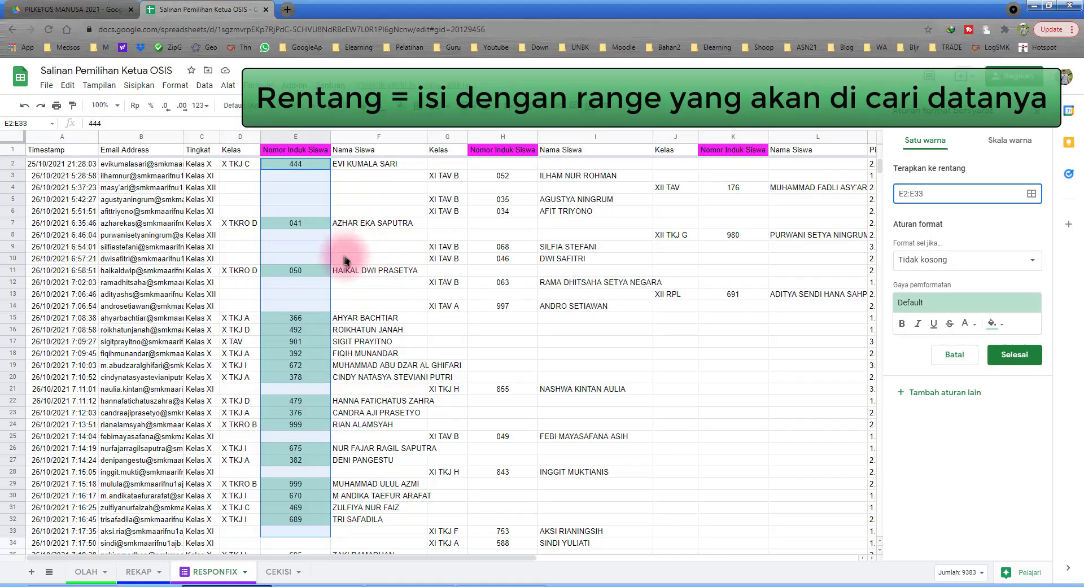
pyautogui.scroll(-5, 329, 305)
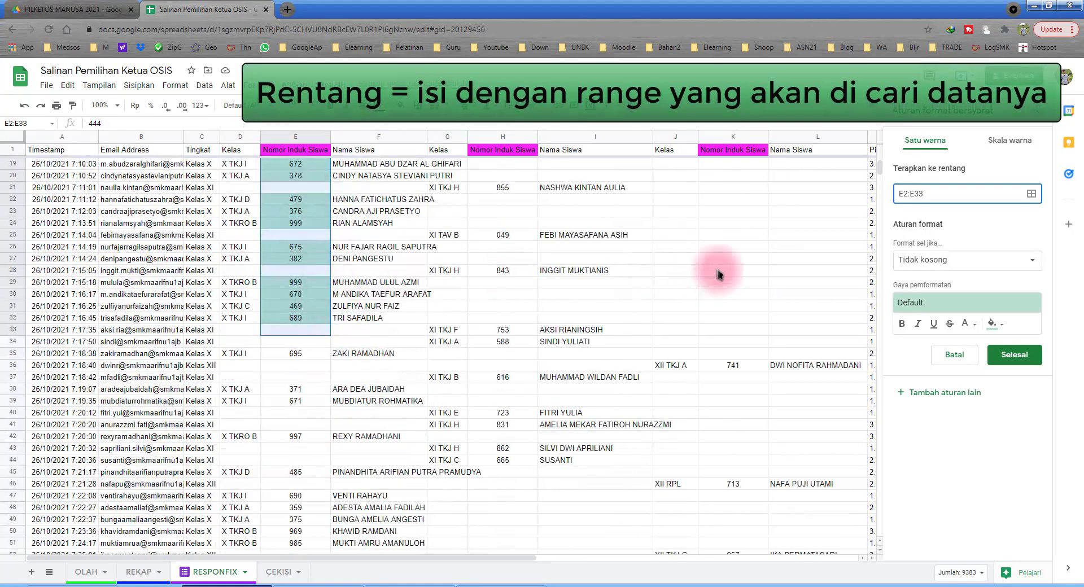
pyautogui.moveTo(878, 186); pyautogui.dragTo(871, 137)
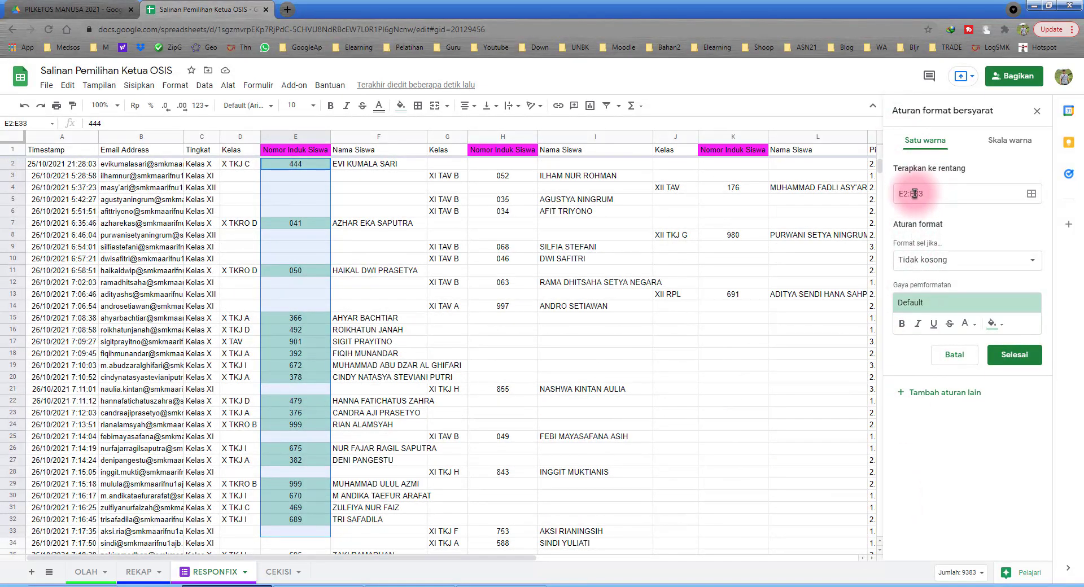
pyautogui.moveTo(916, 194); pyautogui.dragTo(938, 193)
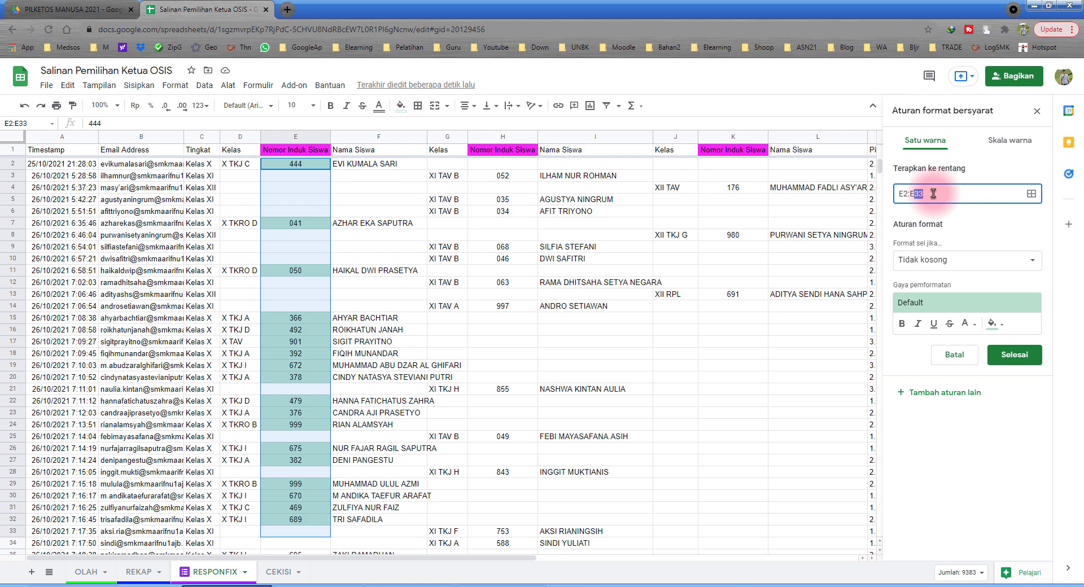
pyautogui.moveTo(879, 164); pyautogui.dragTo(879, 138)
pyautogui.click(929, 194)
pyautogui.moveTo(878, 165); pyautogui.dragTo(885, 129)
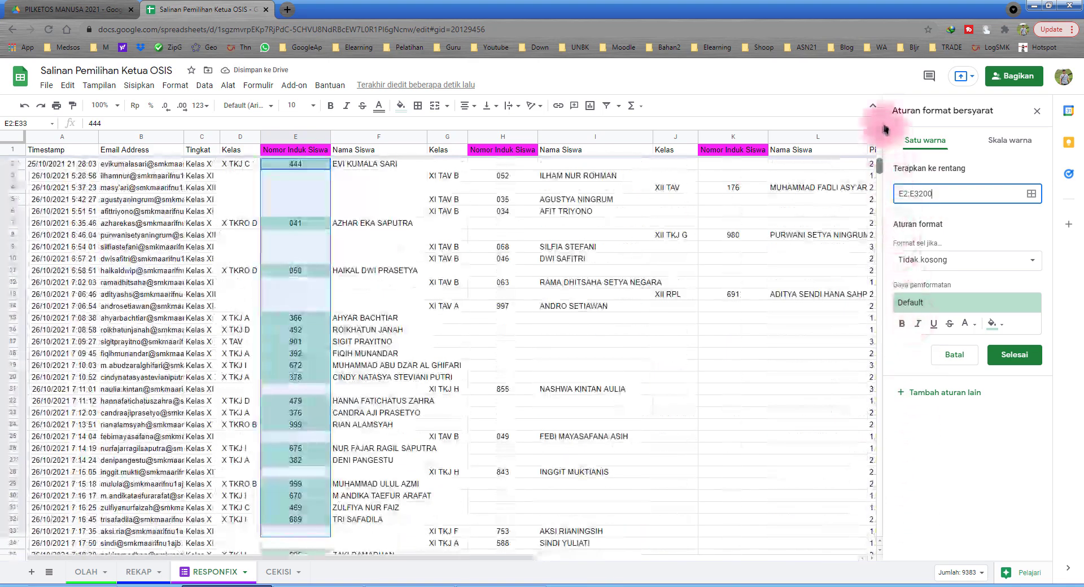
pyautogui.click(910, 226)
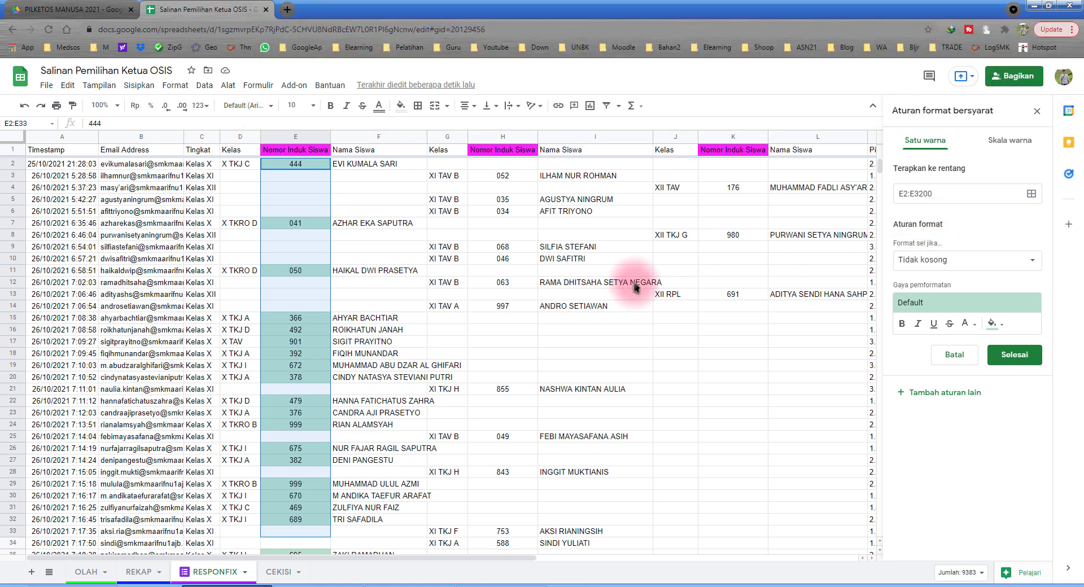
pyautogui.click(335, 574)
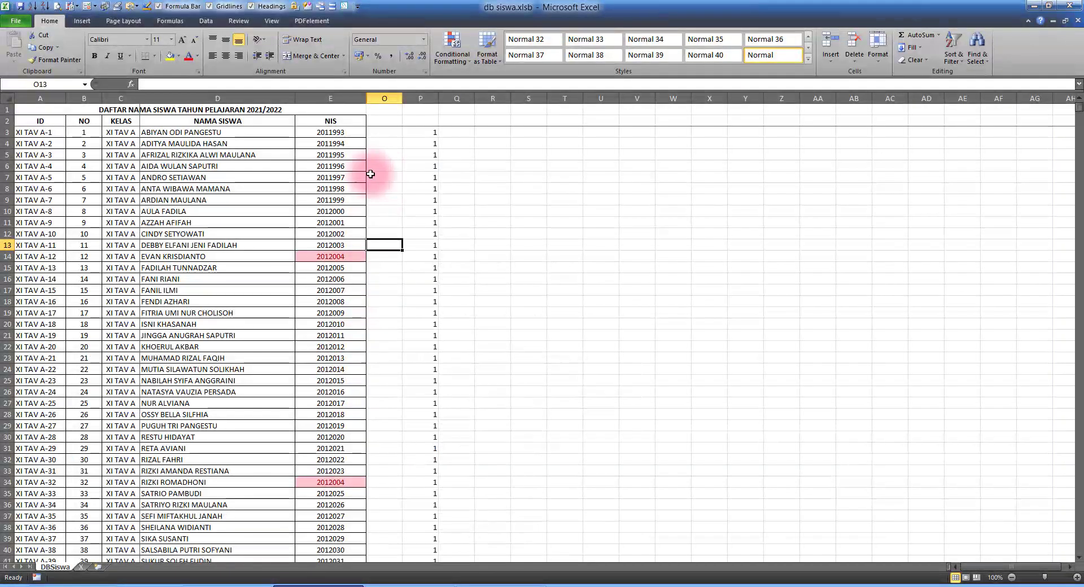
# Apply Excel's Duplicate Values highlight with the default light red style to column E.
pyautogui.click(333, 98)
pyautogui.click(443, 48)
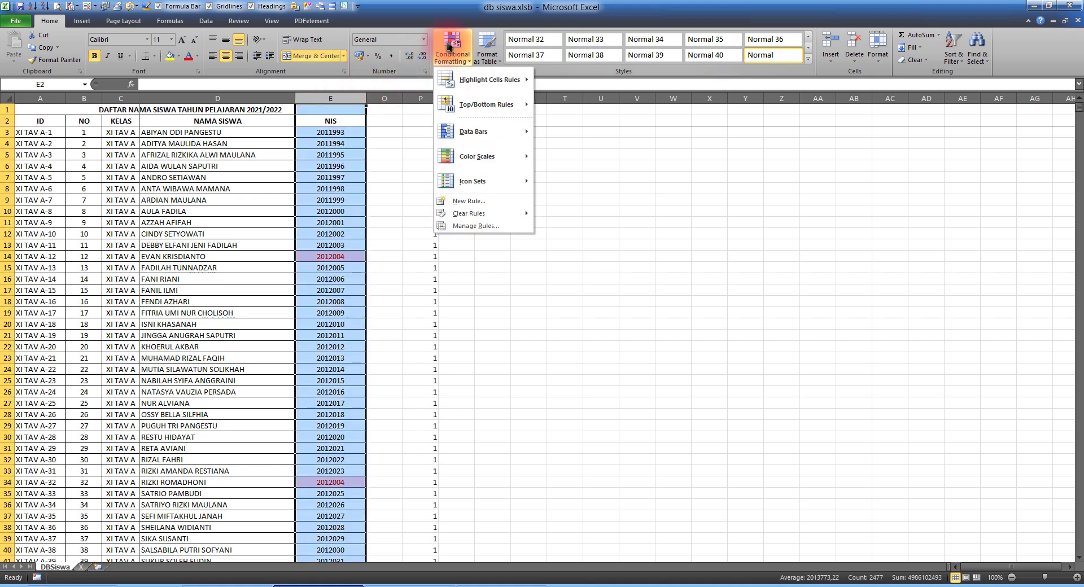
pyautogui.moveTo(489, 80)
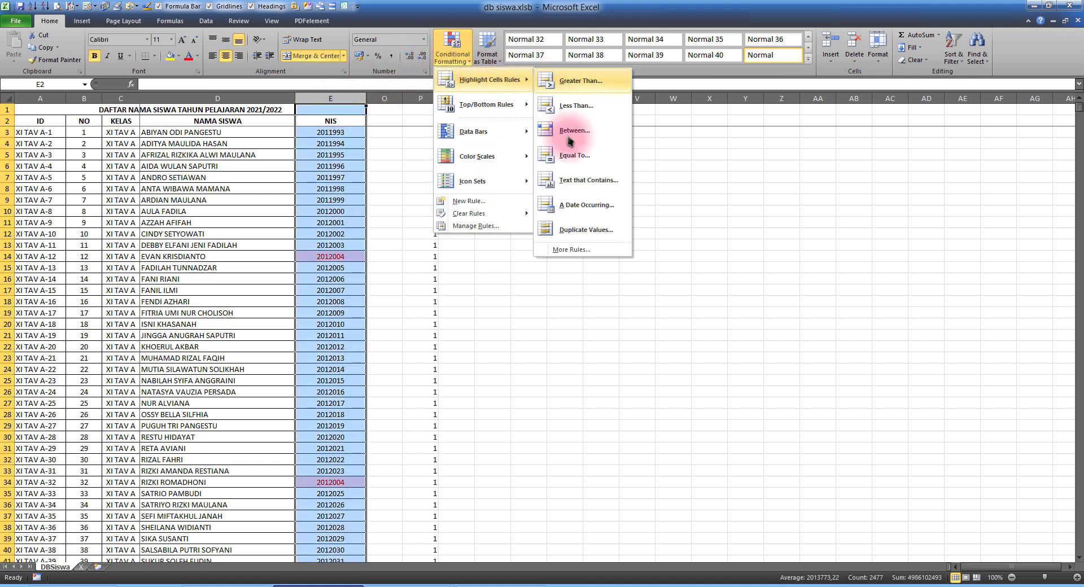
pyautogui.click(584, 230)
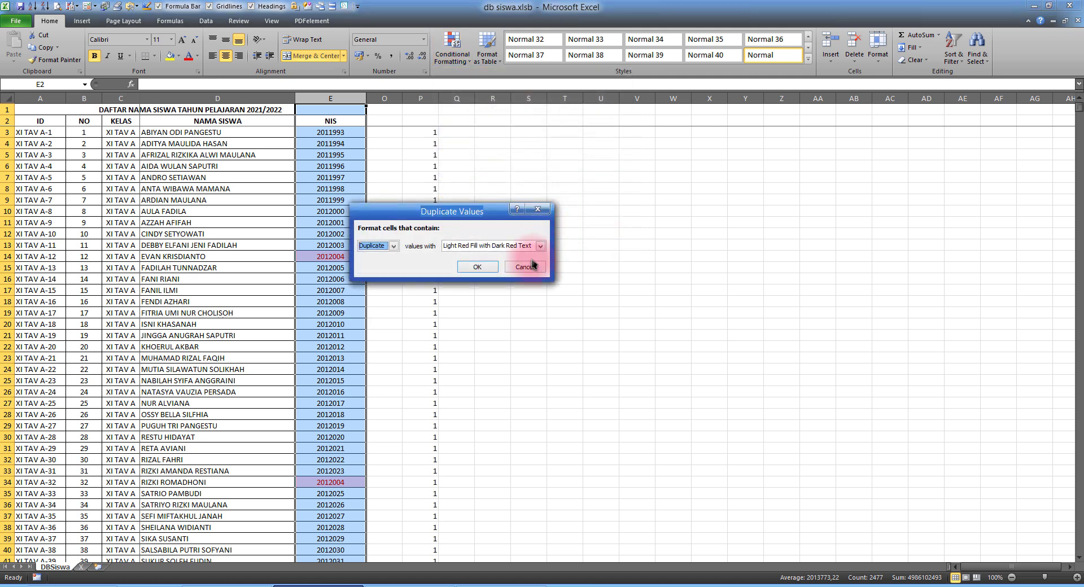
pyautogui.click(526, 202)
# Switch the E2:E3200 rule's condition from Tidak kosong to 'Formula khususnya adalah' and focus the formula box.
pyautogui.click(274, 585)
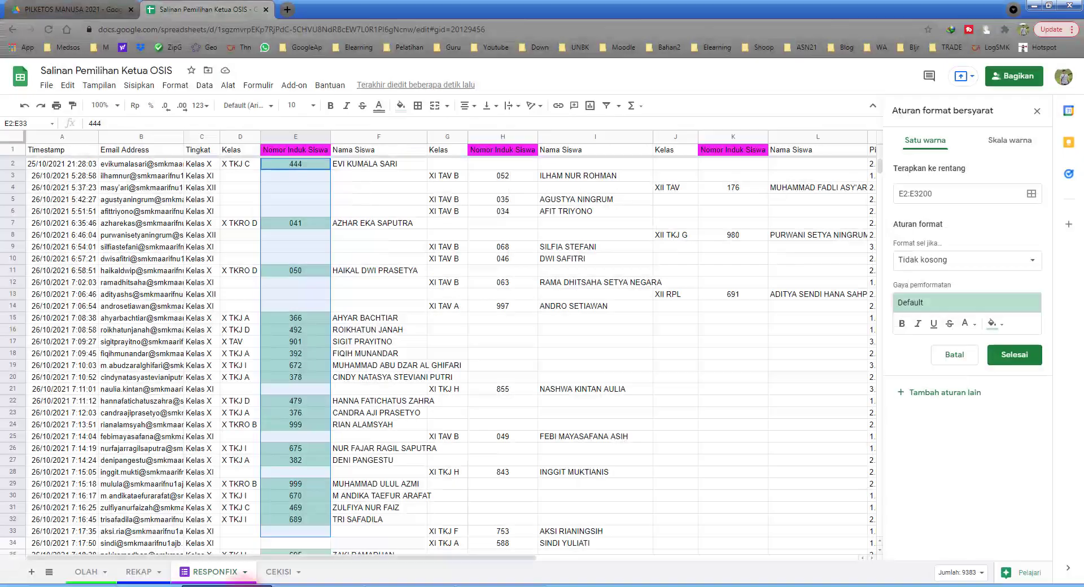
pyautogui.click(940, 260)
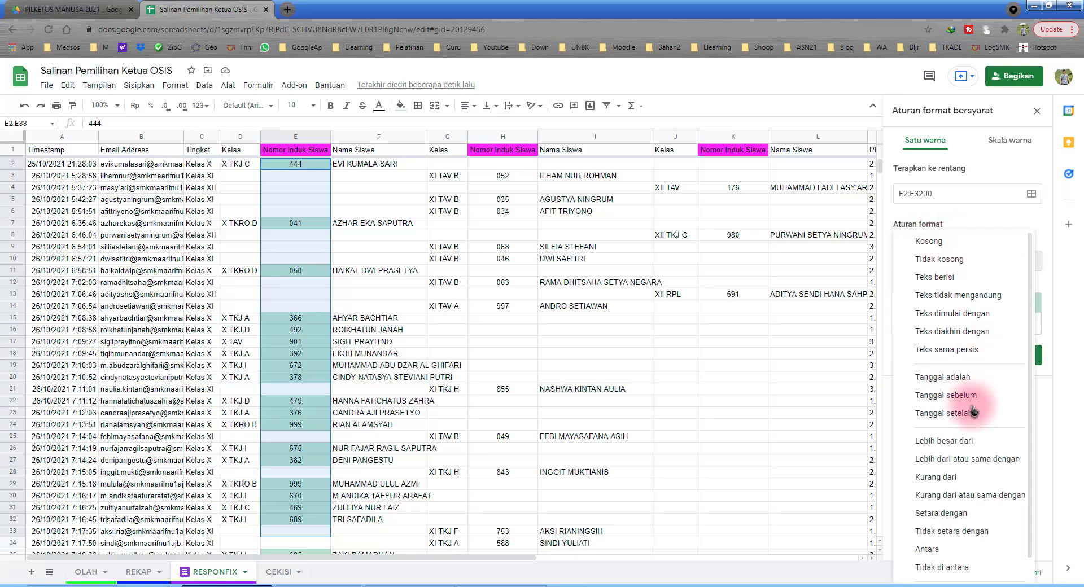
pyautogui.scroll(-1, 965, 497)
pyautogui.scroll(1, 957, 429)
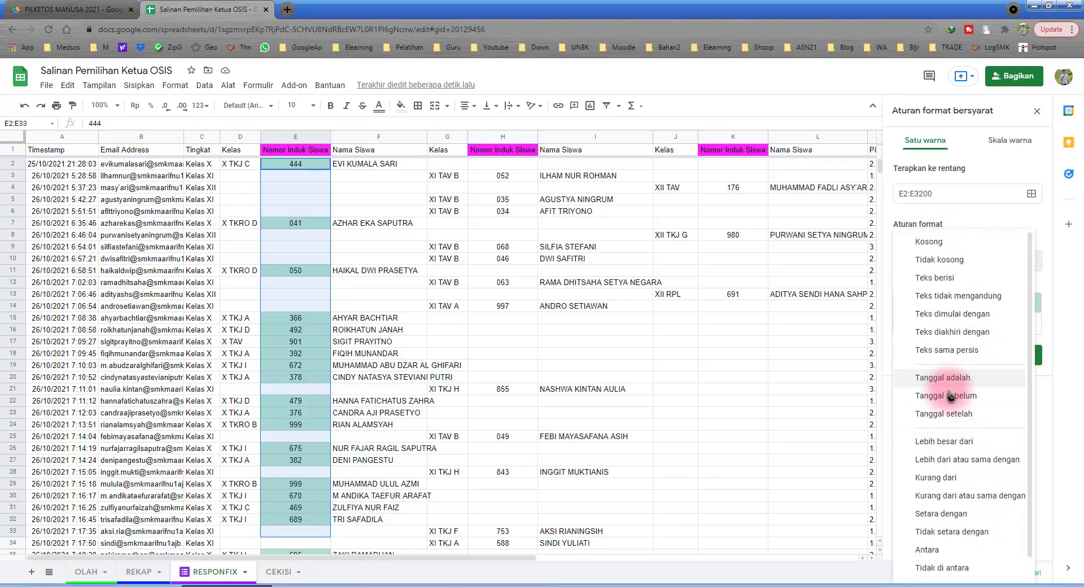
pyautogui.scroll(-2, 982, 463)
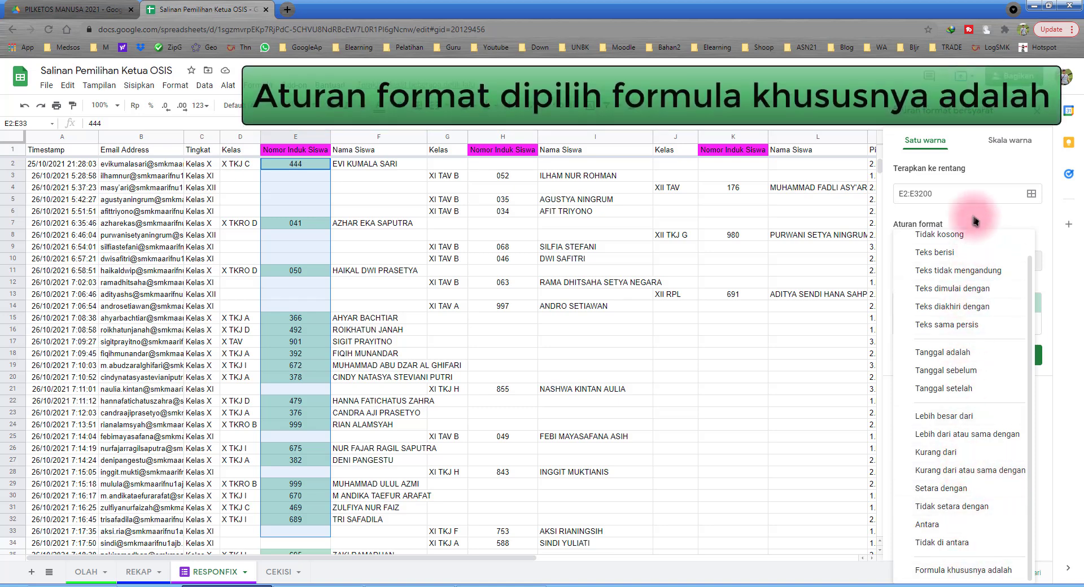
pyautogui.click(974, 262)
pyautogui.click(950, 262)
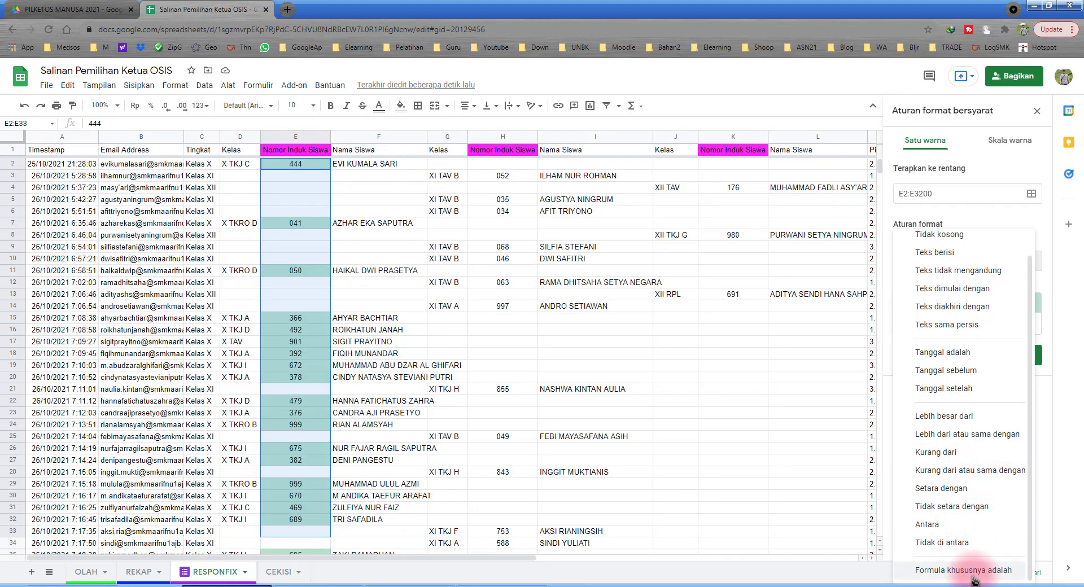
pyautogui.click(974, 570)
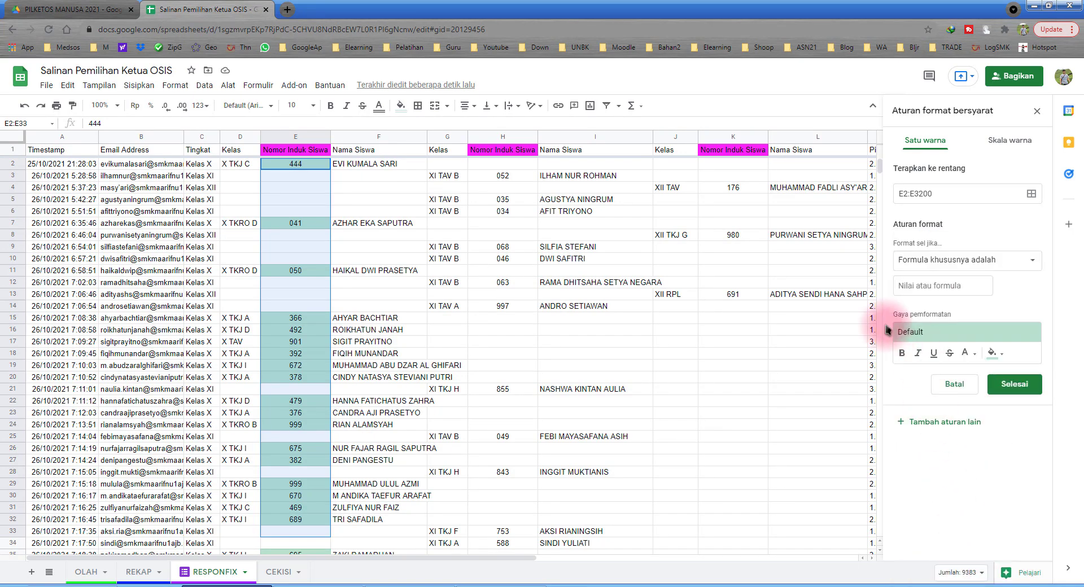
pyautogui.click(910, 284)
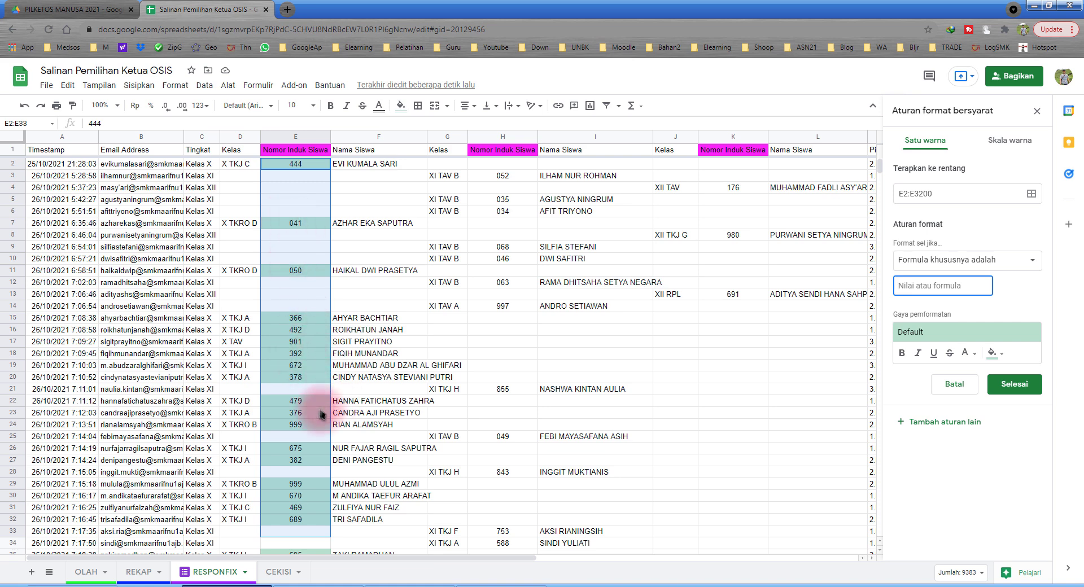
pyautogui.scroll(-2, 308, 484)
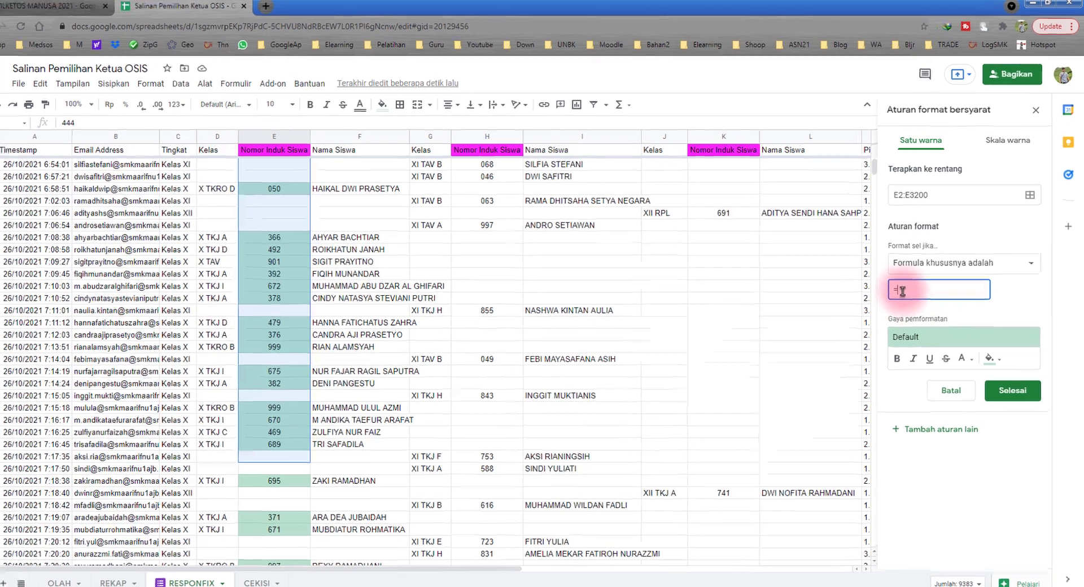
# Write the custom formula =countif(E2:E3200;E2)>1, pasting E2:E3200 from the range field.
pyautogui.write('=countif(')
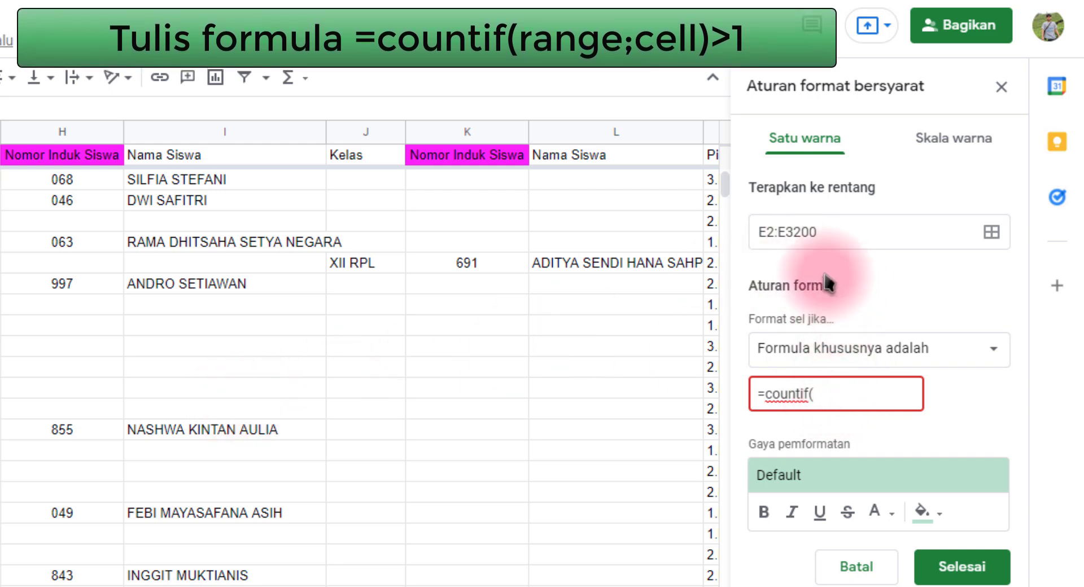
pyautogui.moveTo(840, 229); pyautogui.dragTo(721, 233)
pyautogui.hotkey('ctrl', 'c')
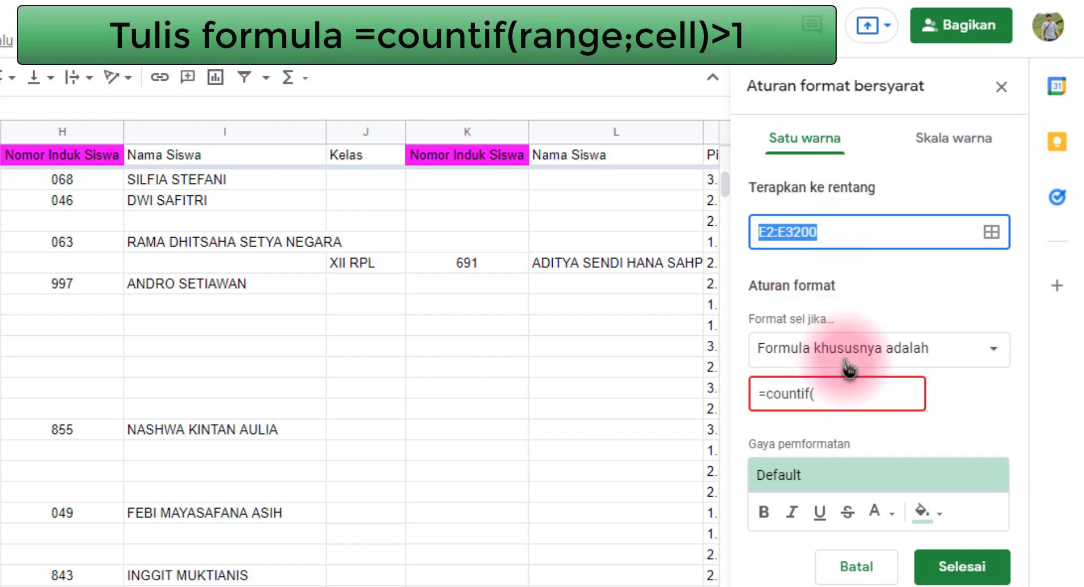
pyautogui.click(847, 396)
pyautogui.hotkey('ctrl', 'v')
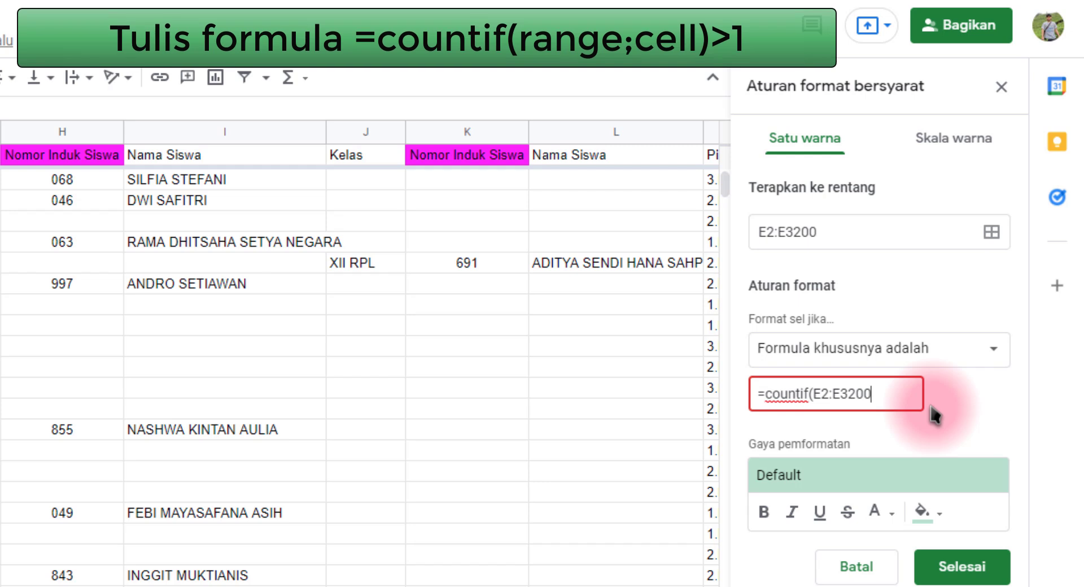
pyautogui.write(';')
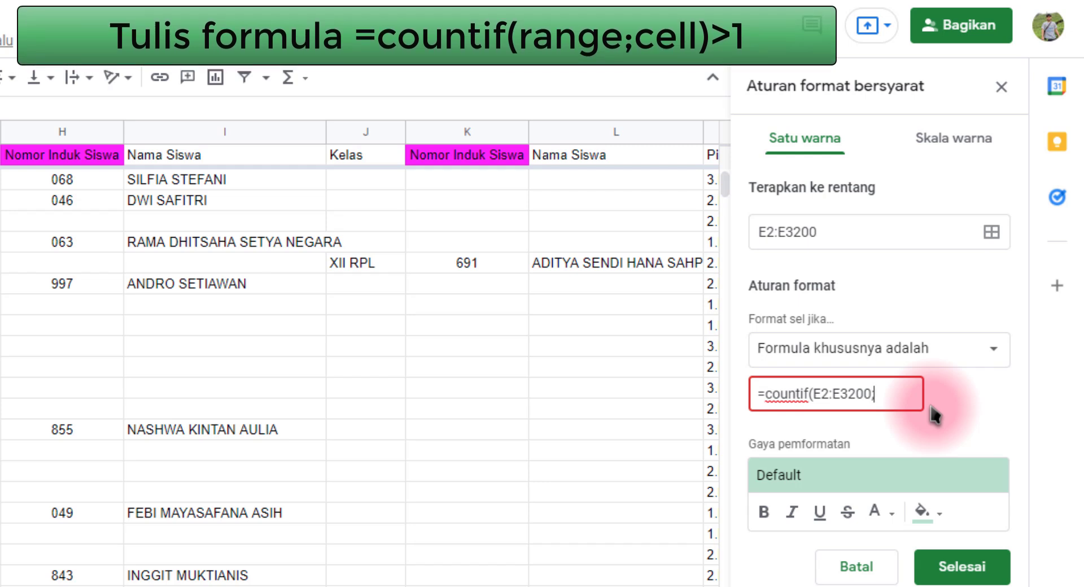
pyautogui.doubleClick(766, 232)
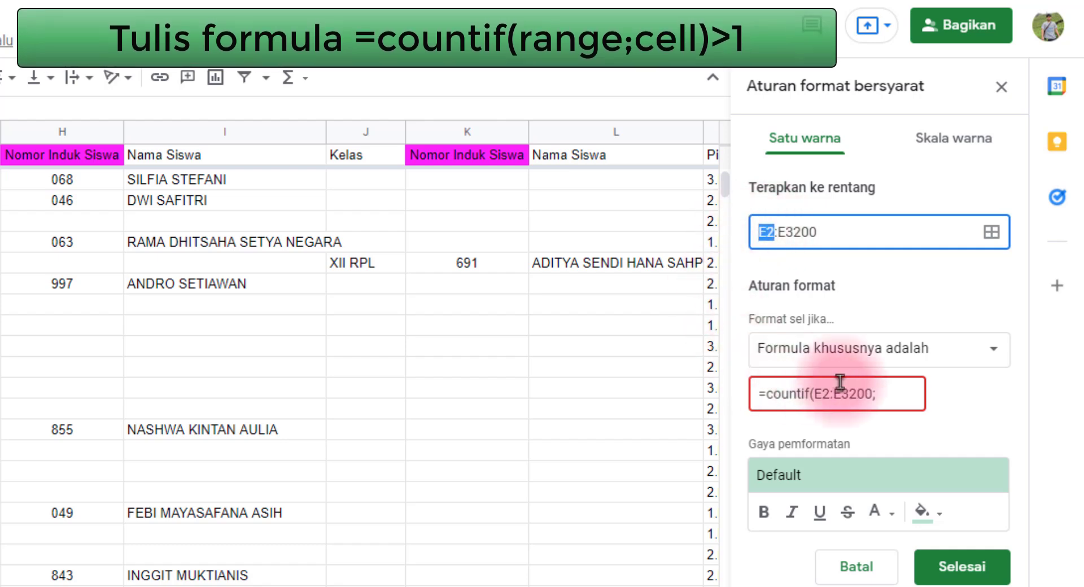
pyautogui.click(897, 395)
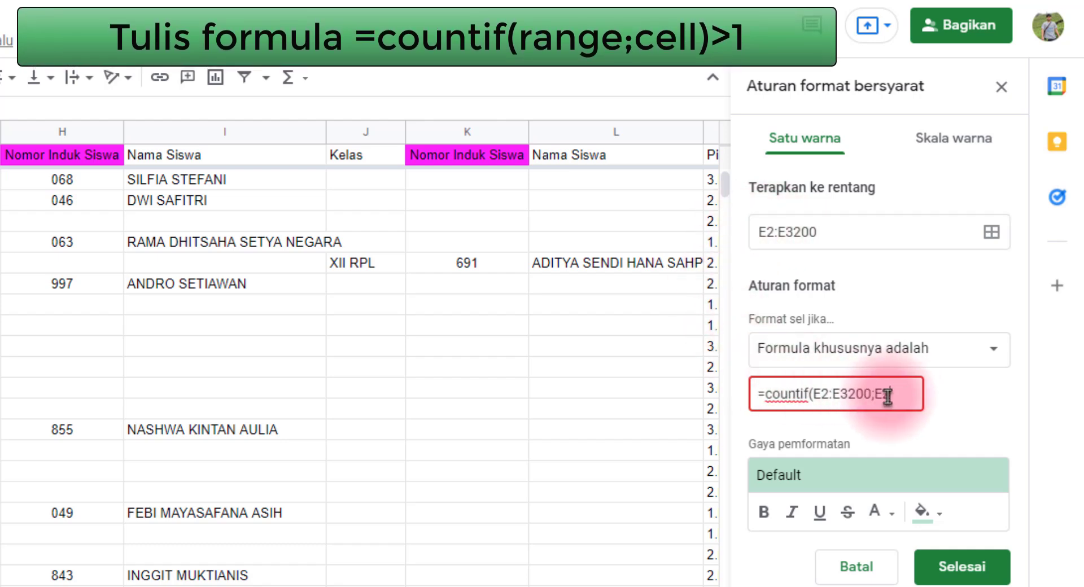
pyautogui.click(874, 394)
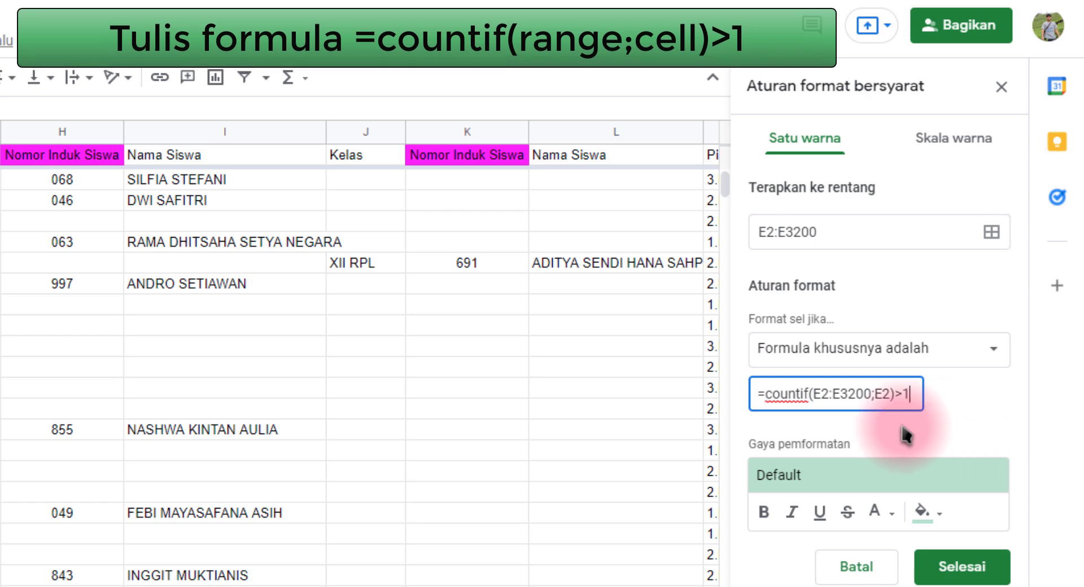
# Change the counted range to E$2:E3200 and preview the 999 duplicates in E24 and E29.
pyautogui.doubleClick(821, 394)
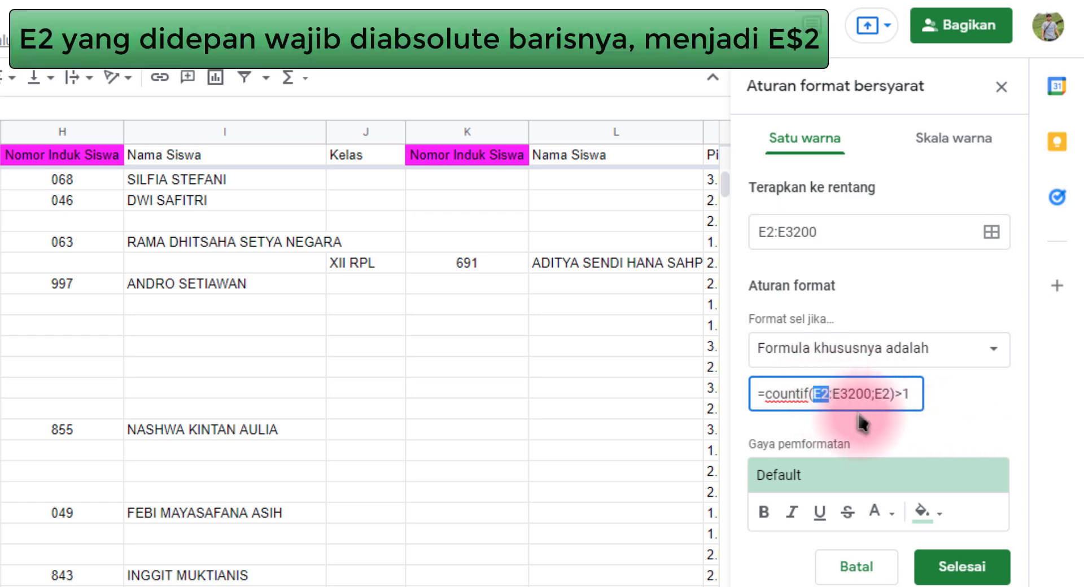
pyautogui.click(812, 395)
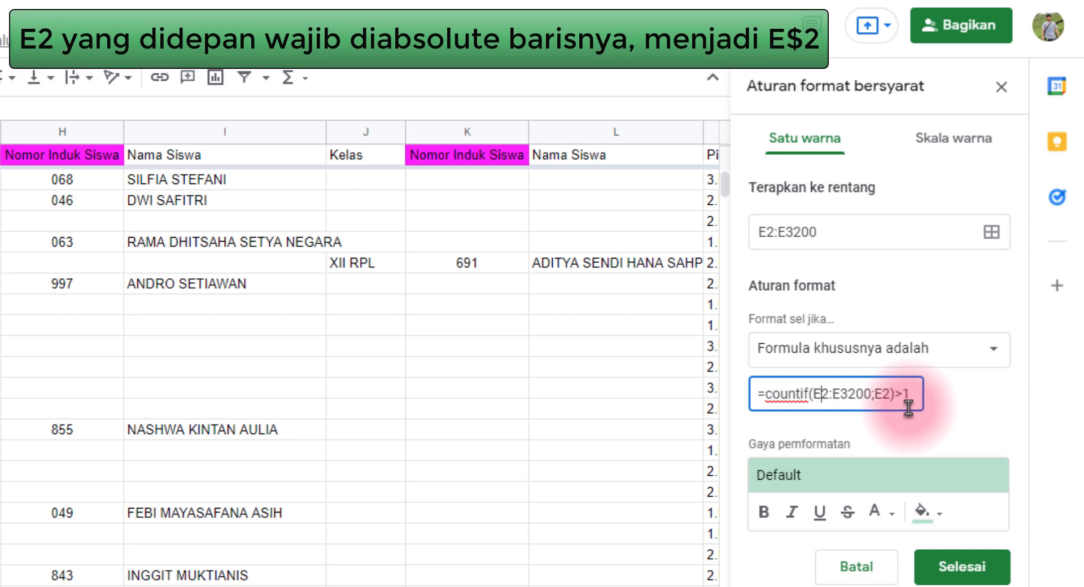
pyautogui.write('$')
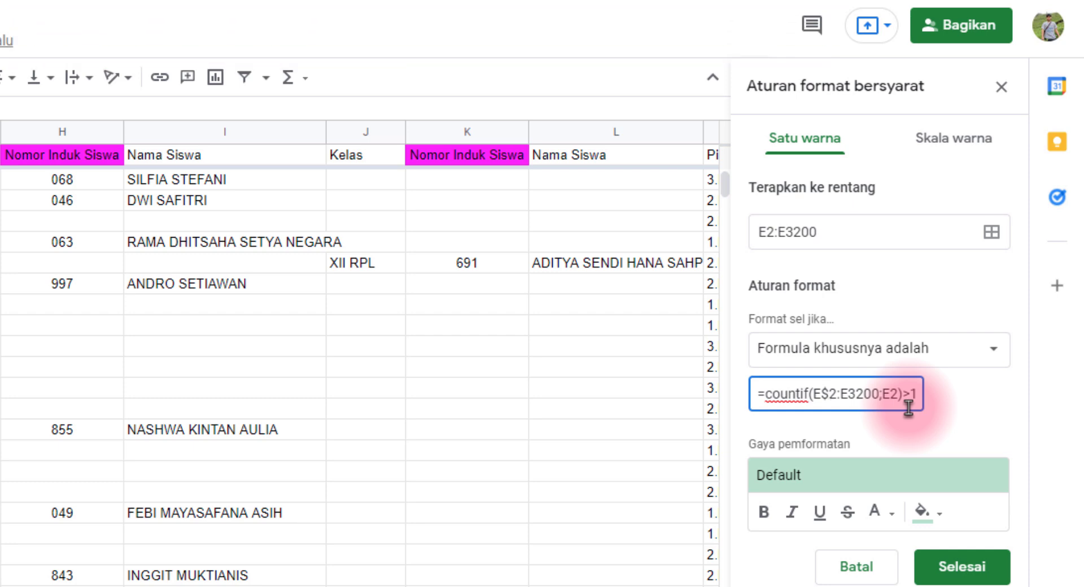
pyautogui.doubleClick(826, 394)
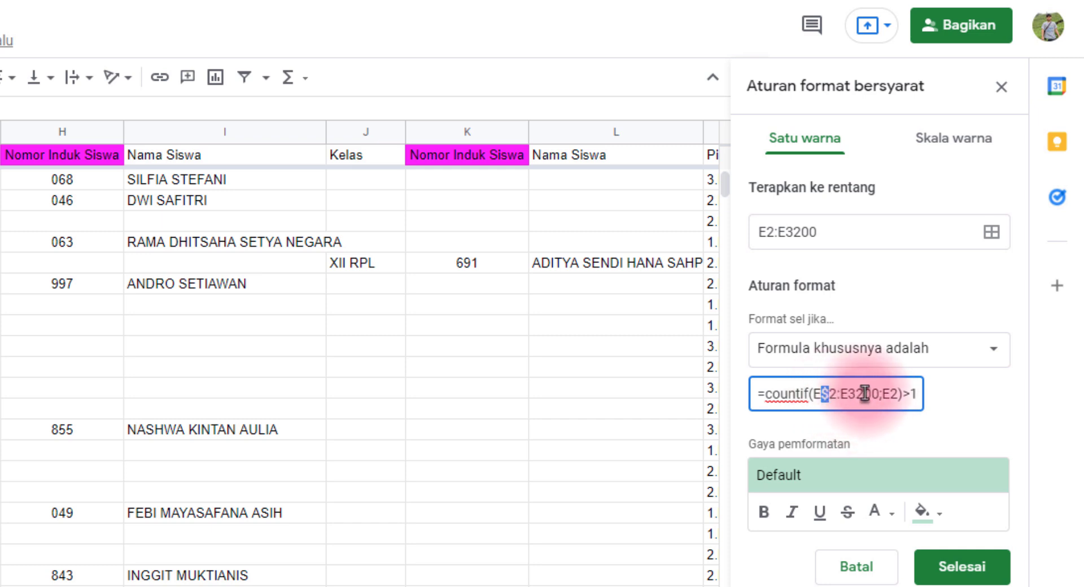
pyautogui.click(836, 394)
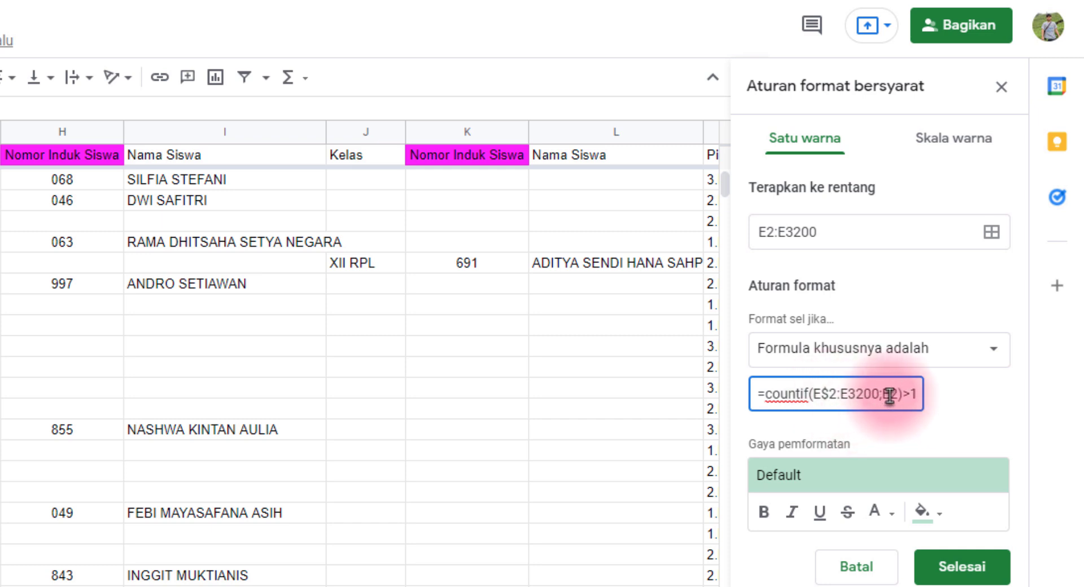
pyautogui.moveTo(882, 393)
pyautogui.mouseDown()
pyautogui.moveTo(894, 395)
pyautogui.moveTo(869, 394)
pyautogui.moveTo(881, 394)
pyautogui.mouseUp()
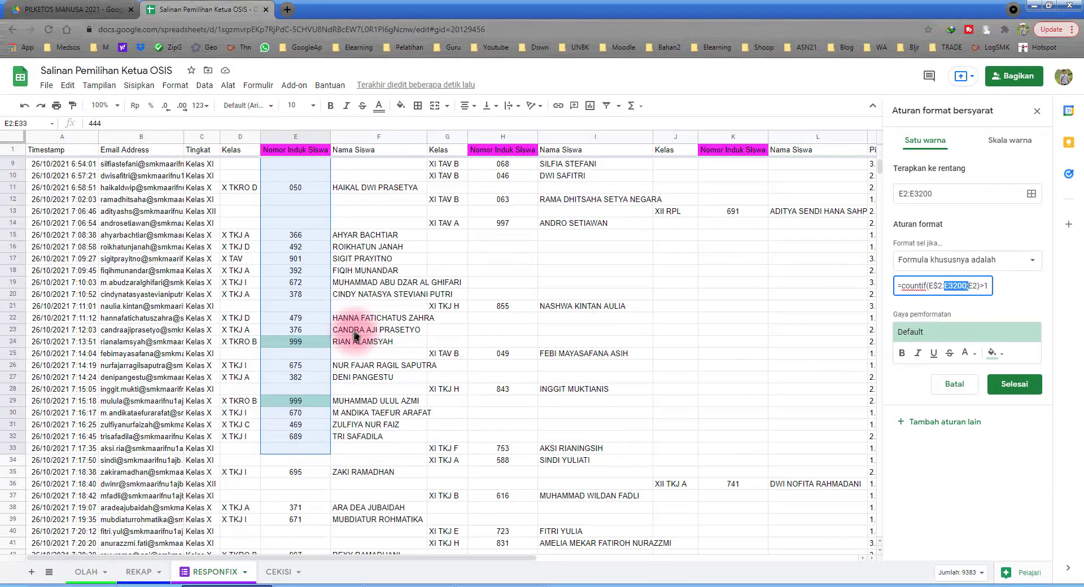
pyautogui.scroll(-3, 316, 347)
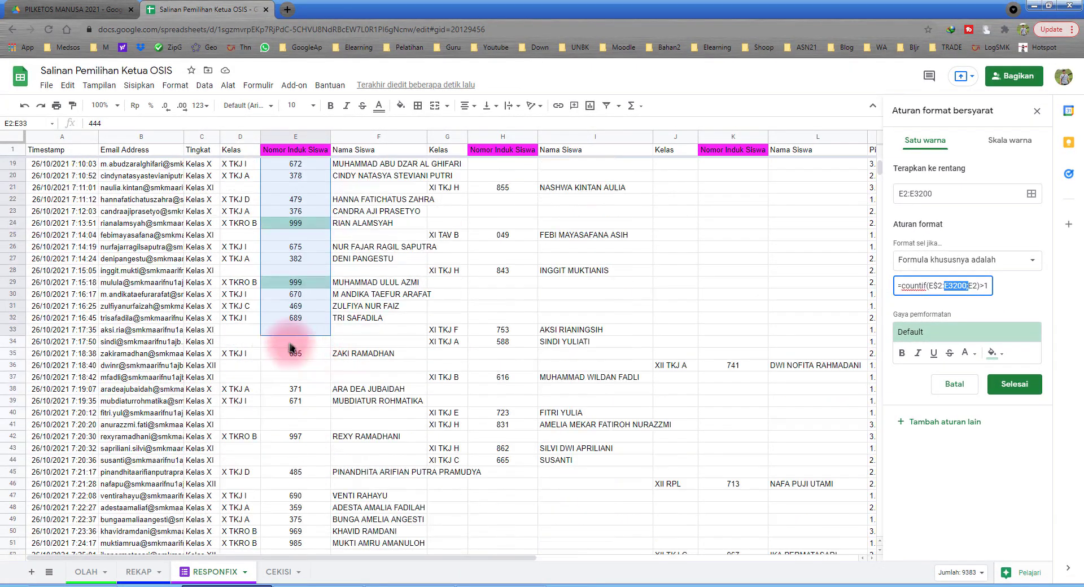
pyautogui.scroll(3, 297, 361)
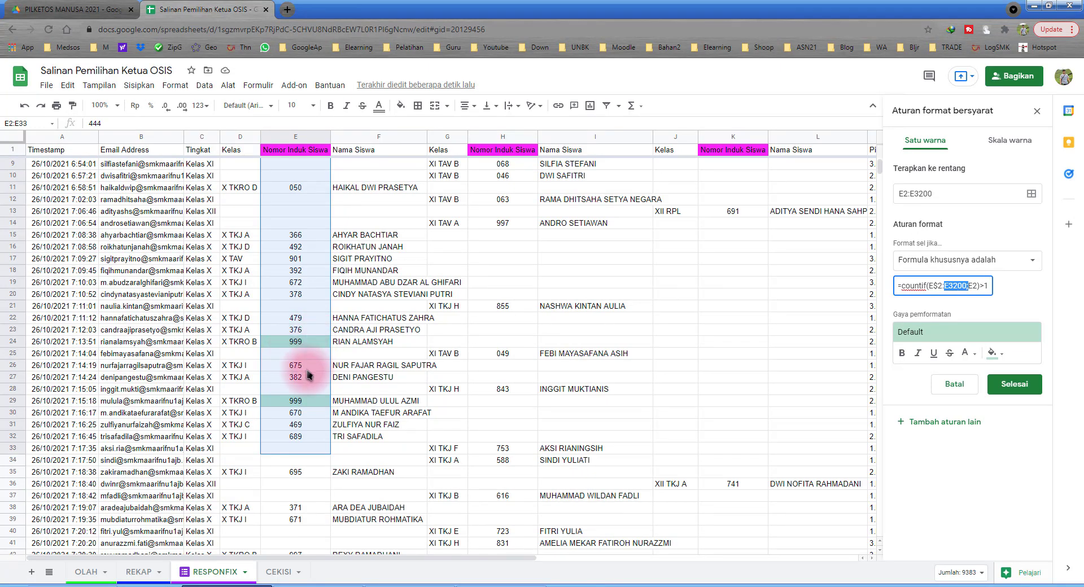
pyautogui.click(347, 401)
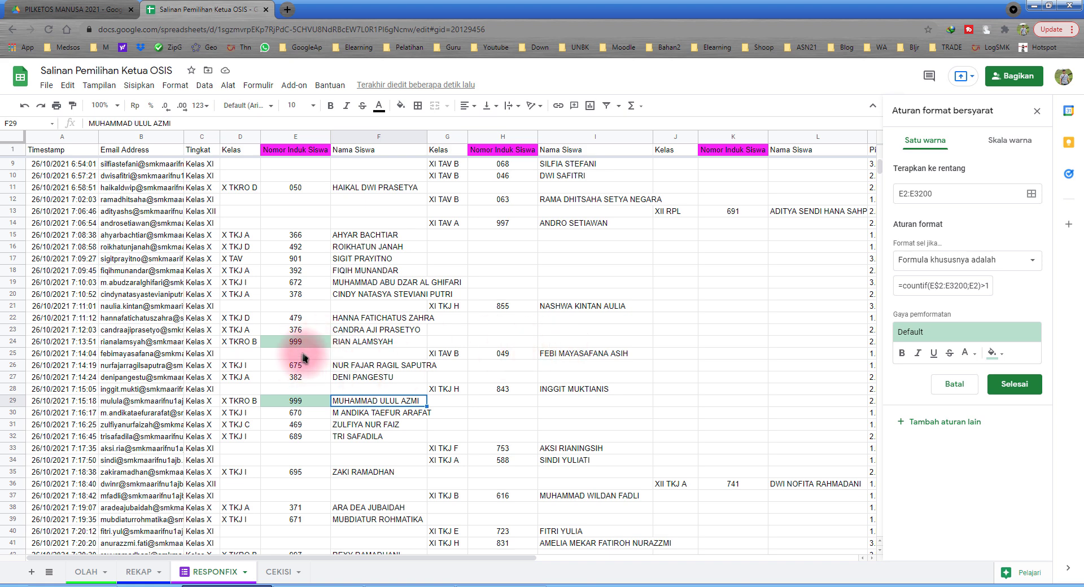
# Try red and cyan fills, settle on magenta for the duplicates, and save the rule.
pyautogui.click(992, 354)
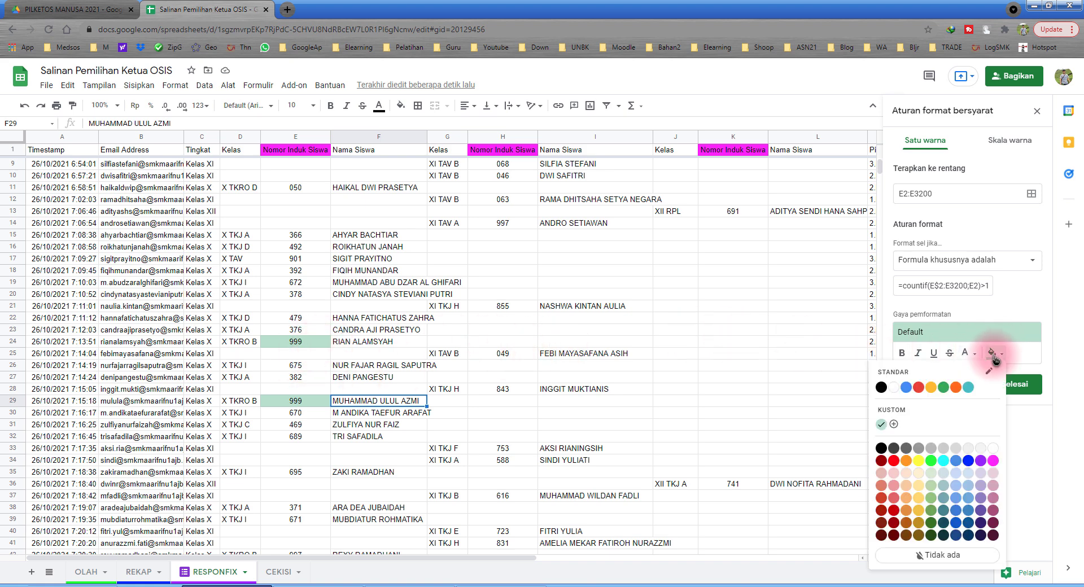
pyautogui.click(918, 387)
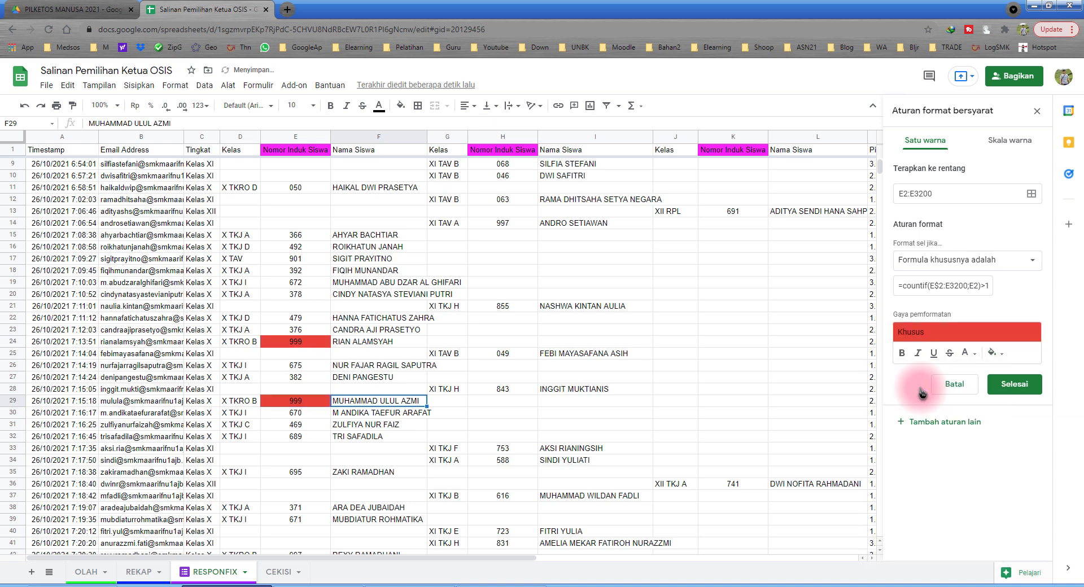
pyautogui.click(999, 357)
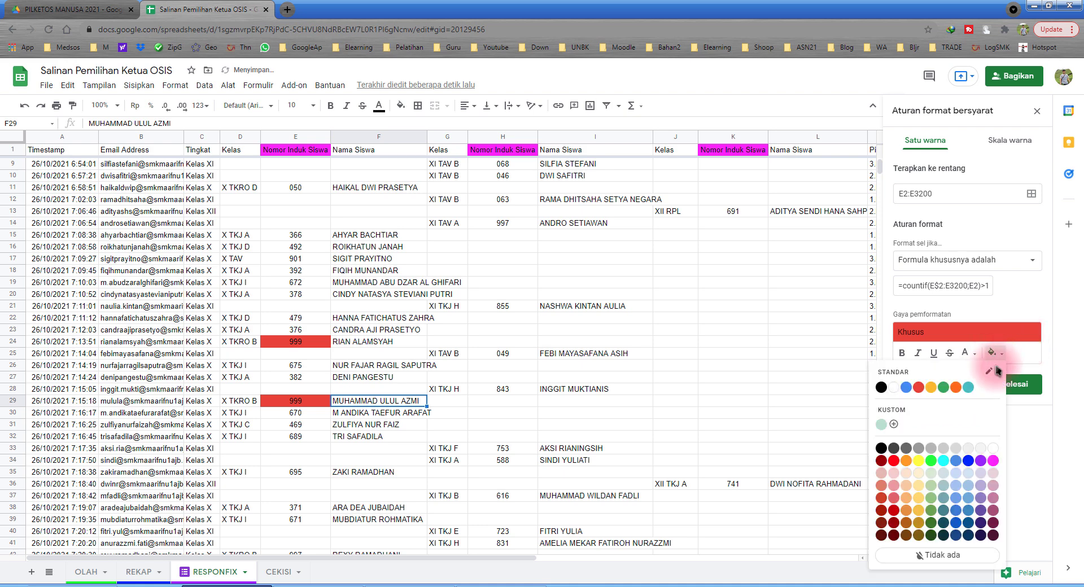
pyautogui.click(944, 461)
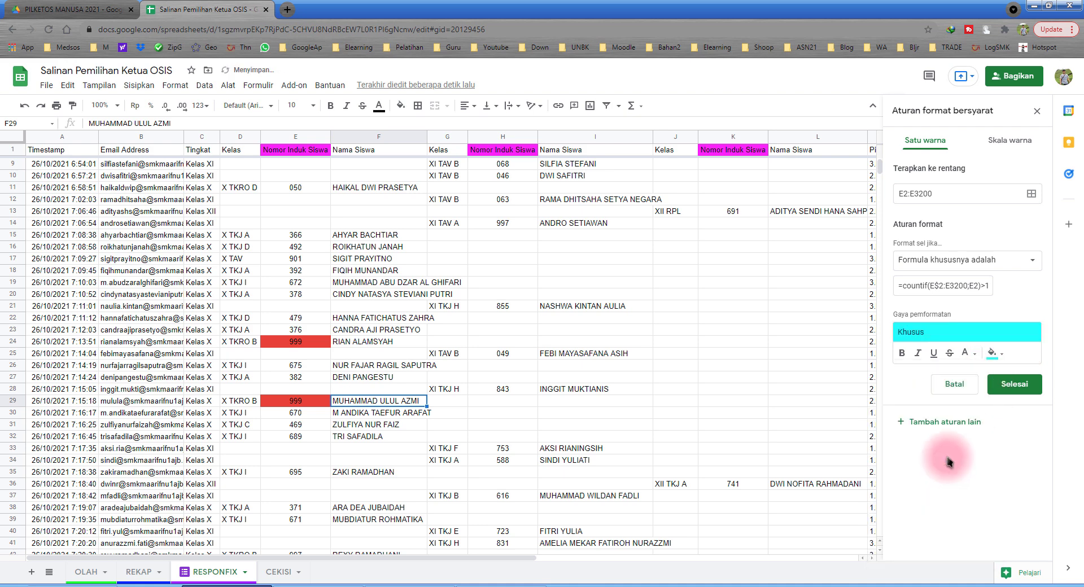
pyautogui.click(997, 361)
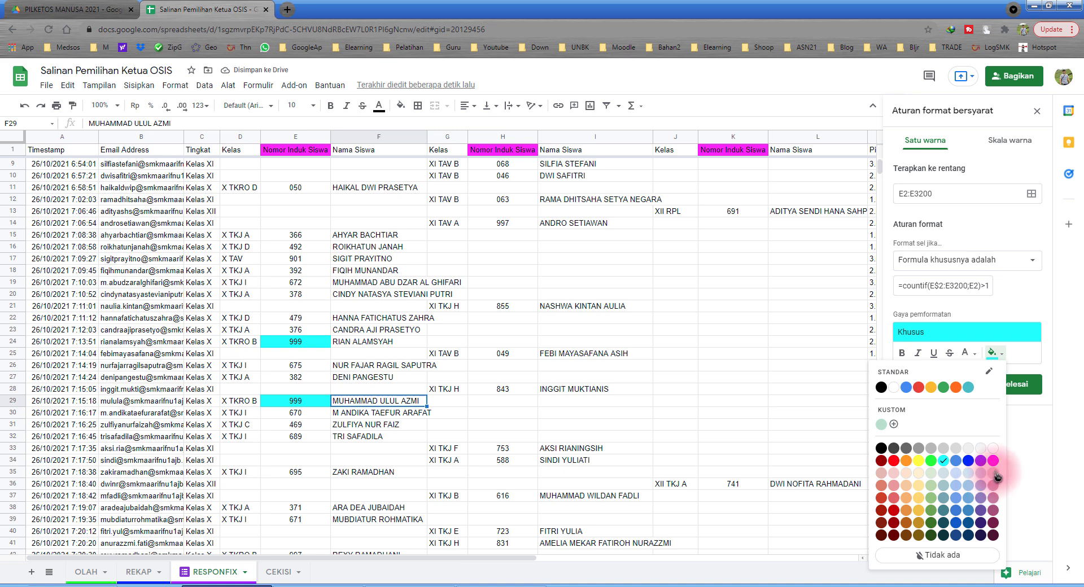
pyautogui.click(993, 461)
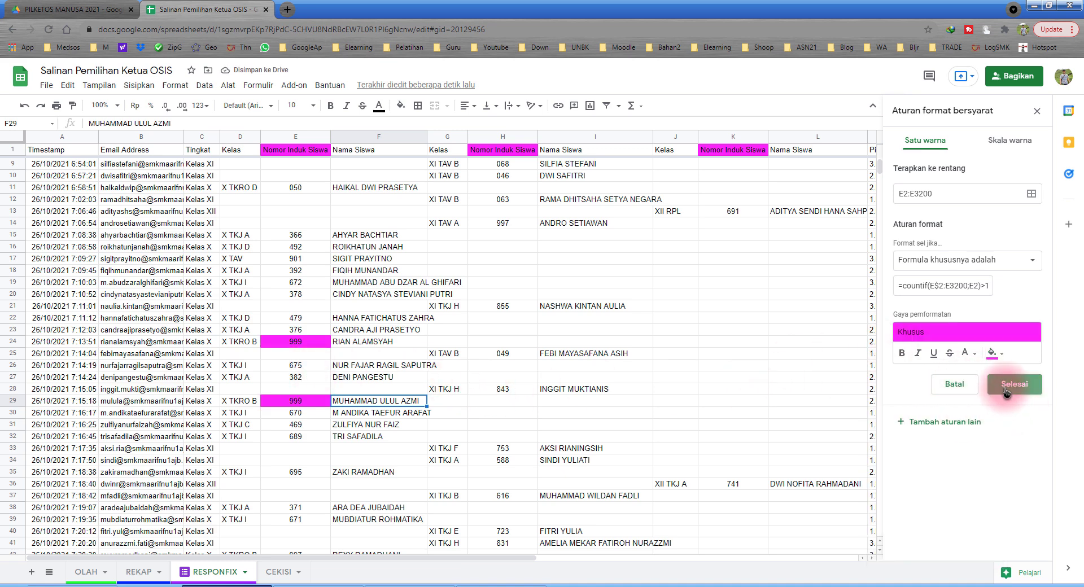
pyautogui.click(1006, 386)
pyautogui.click(502, 377)
pyautogui.scroll(-3, 496, 367)
pyautogui.scroll(2, 395, 362)
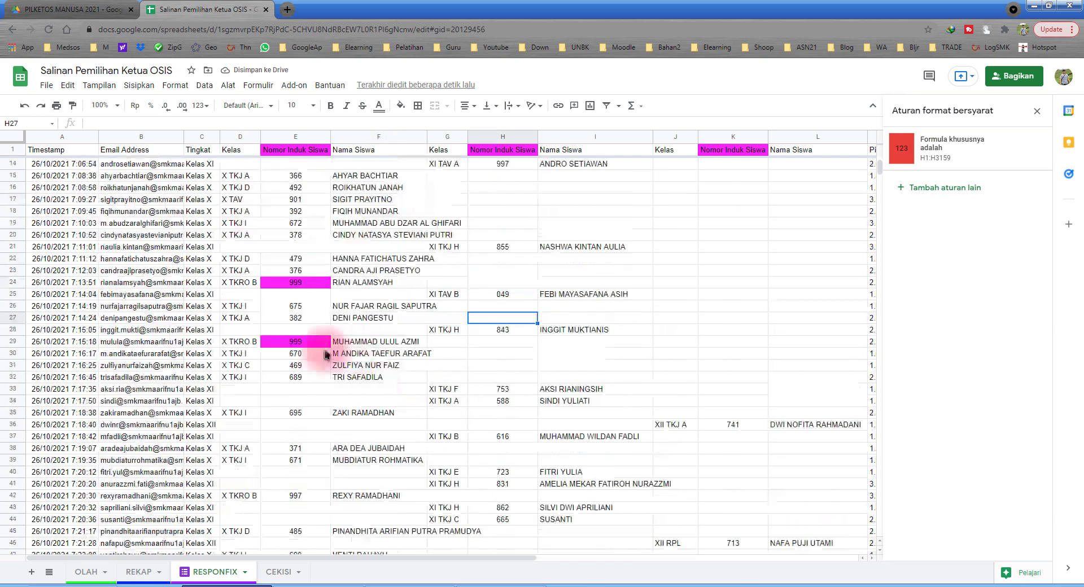
pyautogui.click(304, 341)
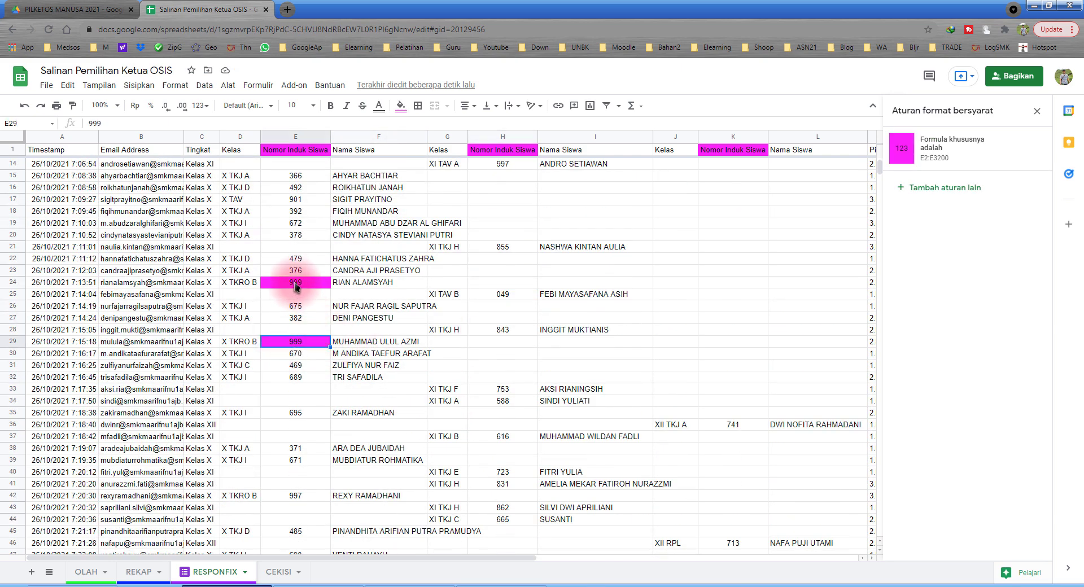
pyautogui.click(304, 341)
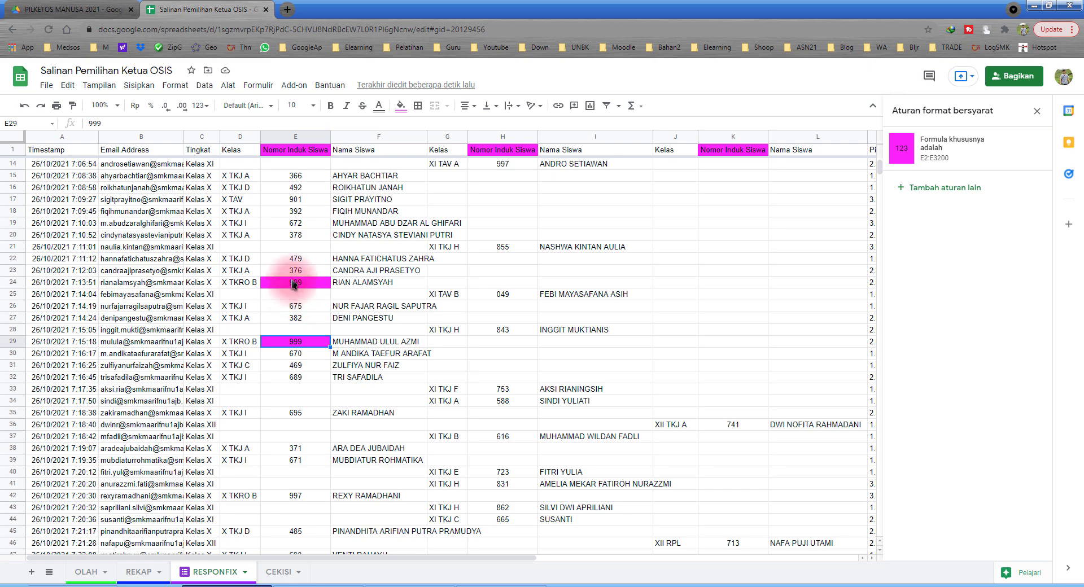
pyautogui.click(294, 283)
pyautogui.scroll(3, 328, 316)
pyautogui.scroll(2, 317, 342)
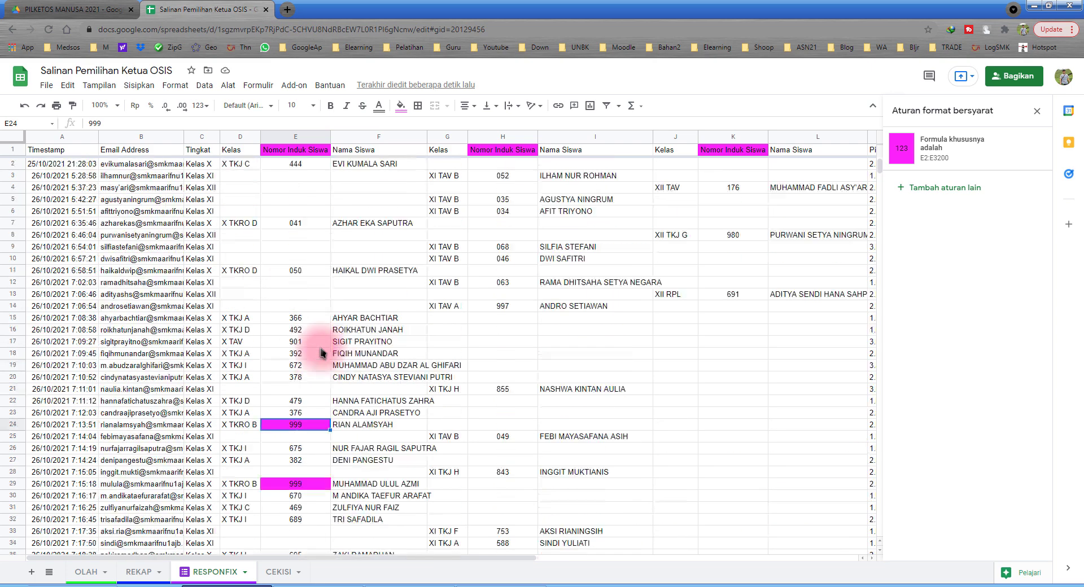
pyautogui.scroll(-4, 305, 361)
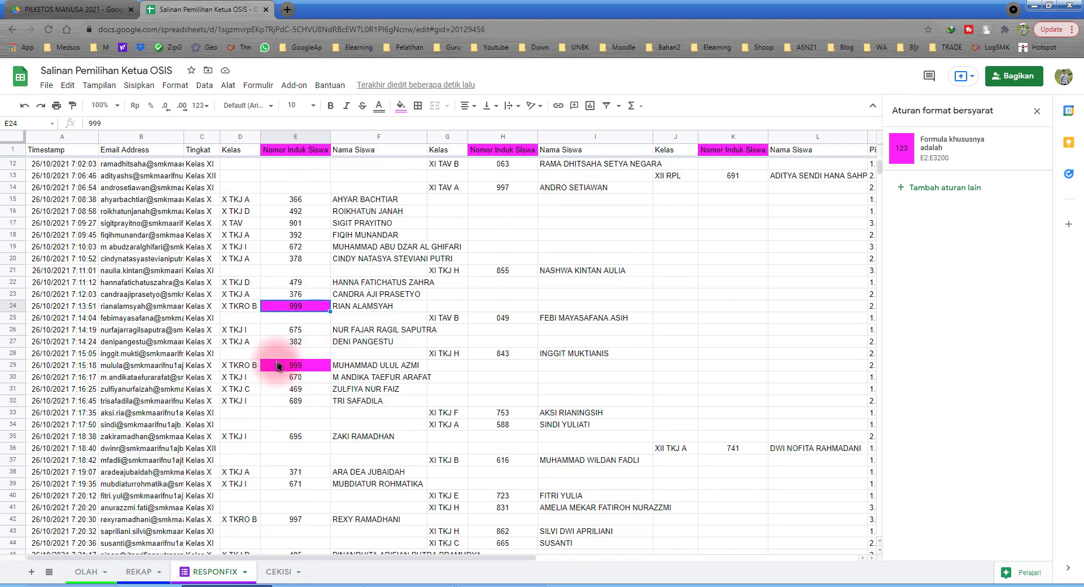
pyautogui.scroll(-3, 277, 366)
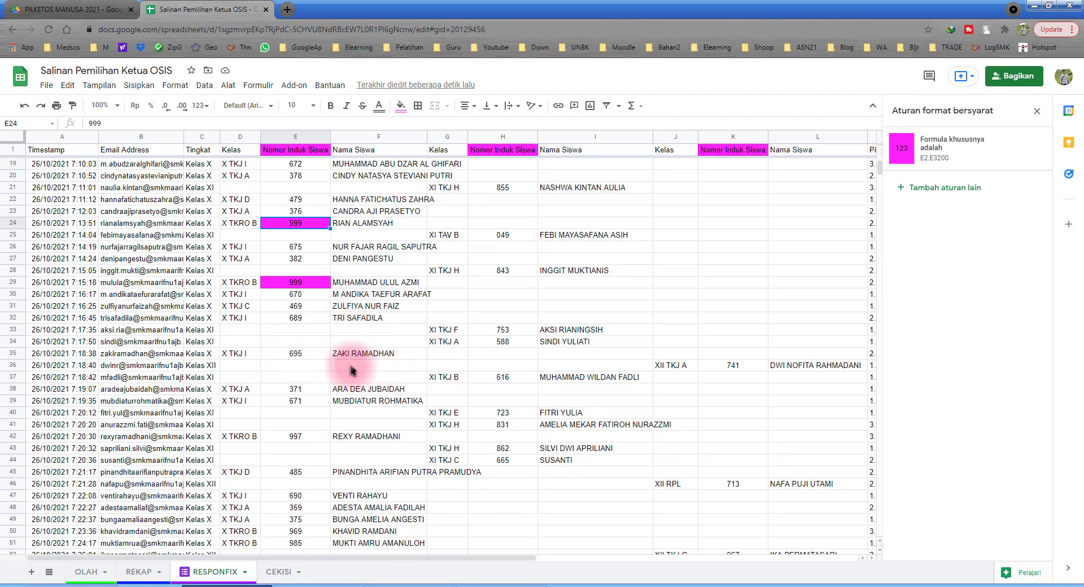
pyautogui.scroll(7, 314, 319)
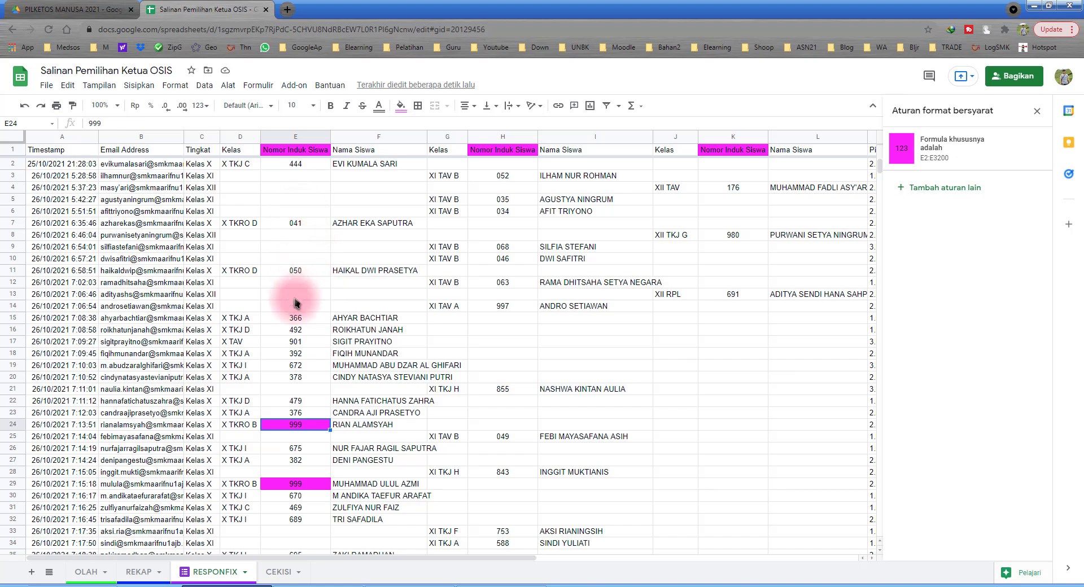
pyautogui.scroll(-9, 293, 311)
pyautogui.scroll(-12, 294, 330)
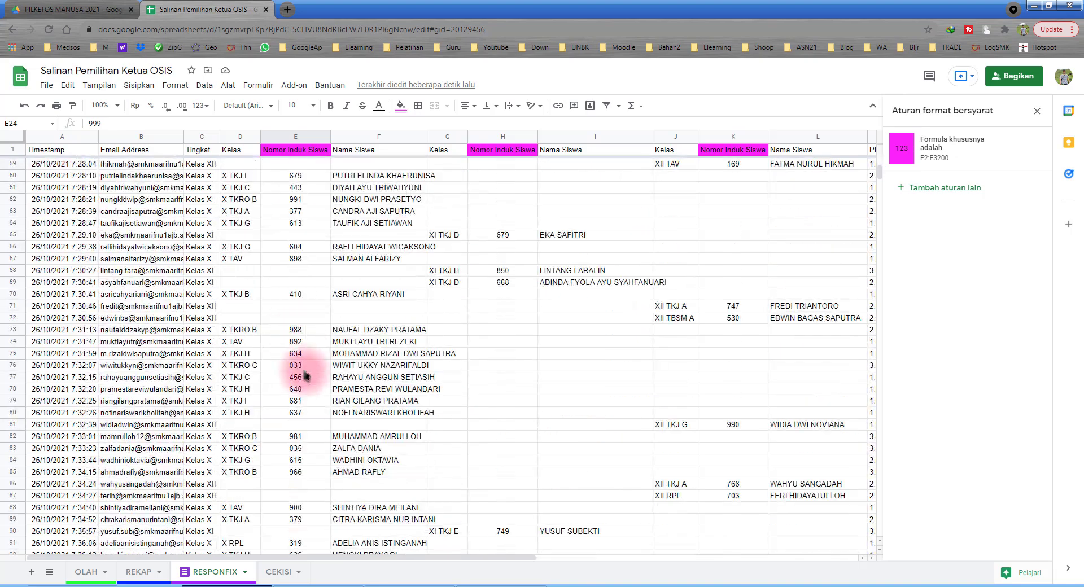
pyautogui.click(300, 331)
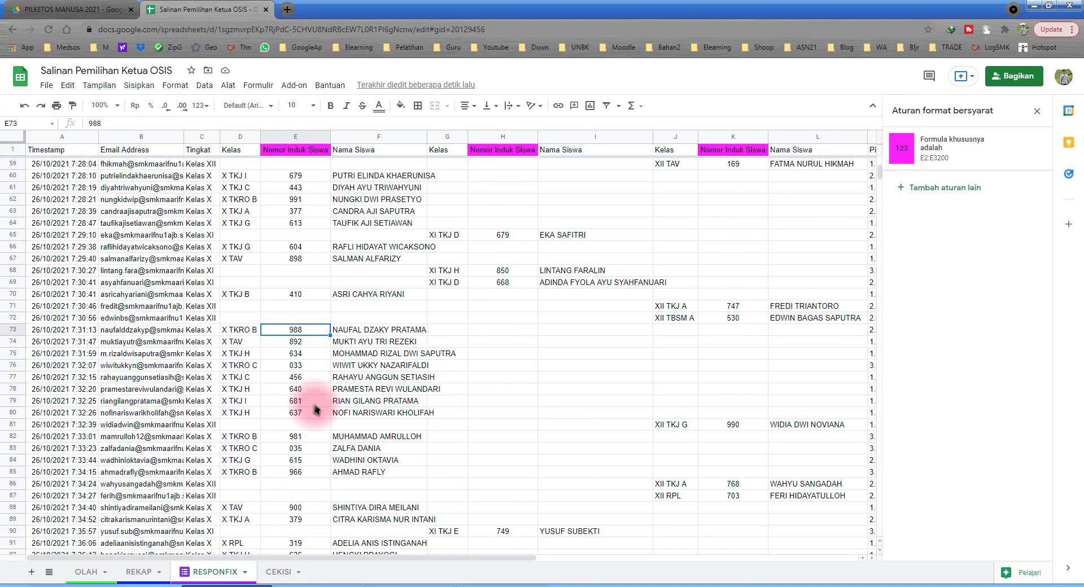
pyautogui.scroll(-2, 303, 410)
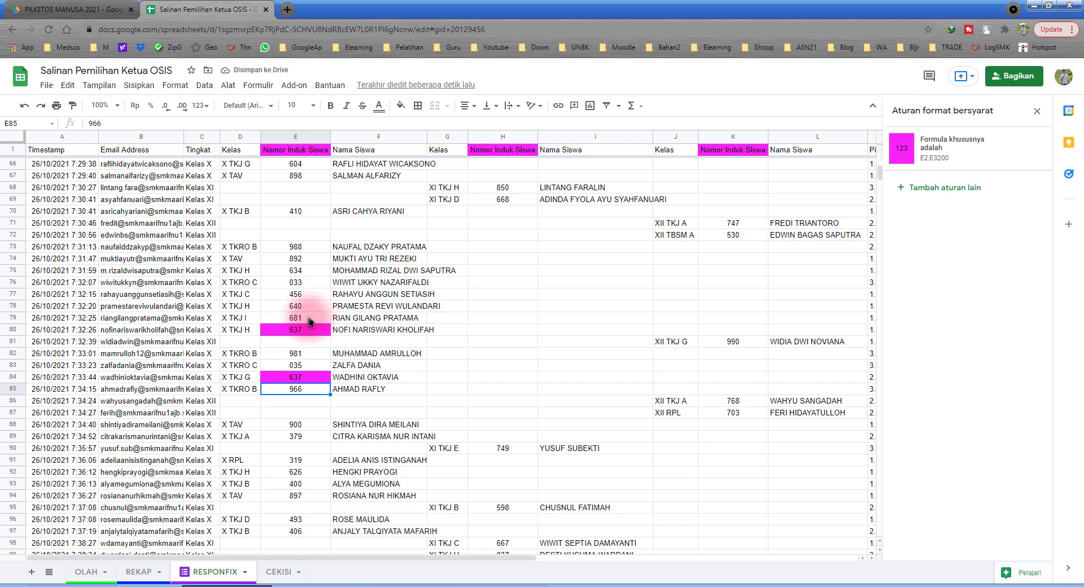
pyautogui.click(289, 353)
pyautogui.click(278, 298)
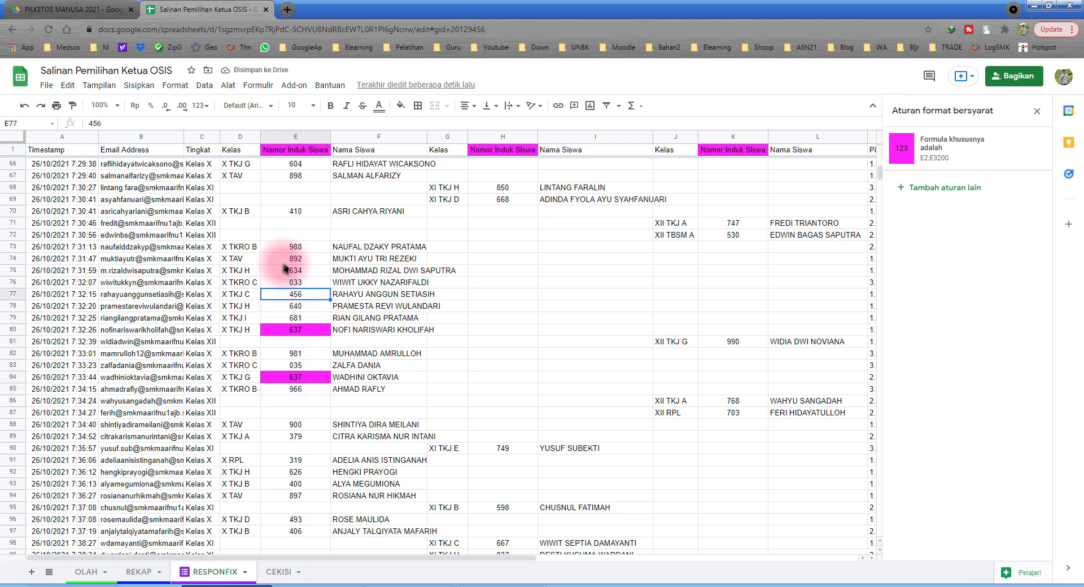
pyautogui.scroll(-4, 277, 312)
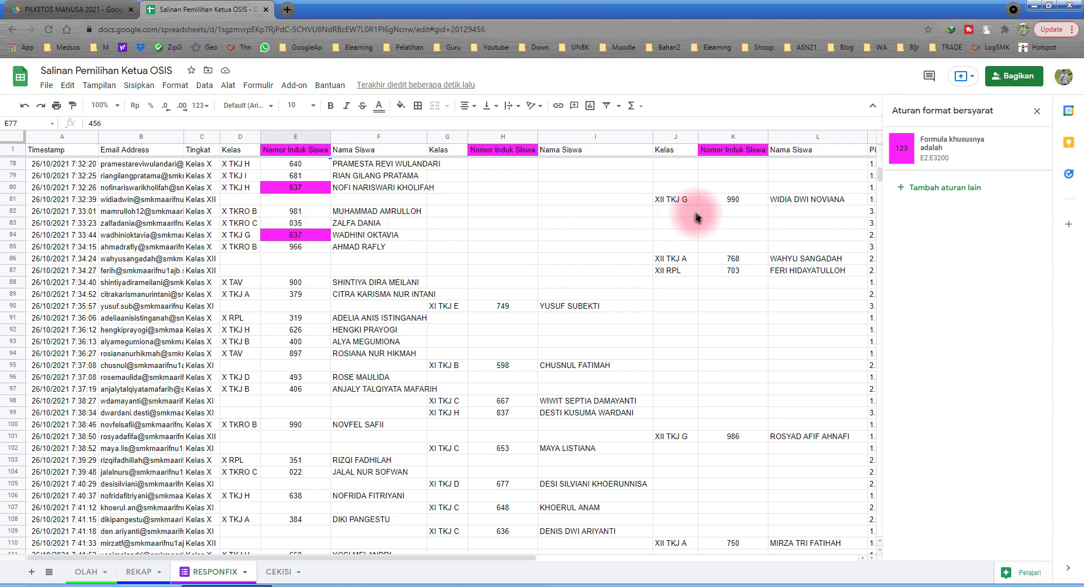
pyautogui.moveTo(882, 176); pyautogui.dragTo(875, 527)
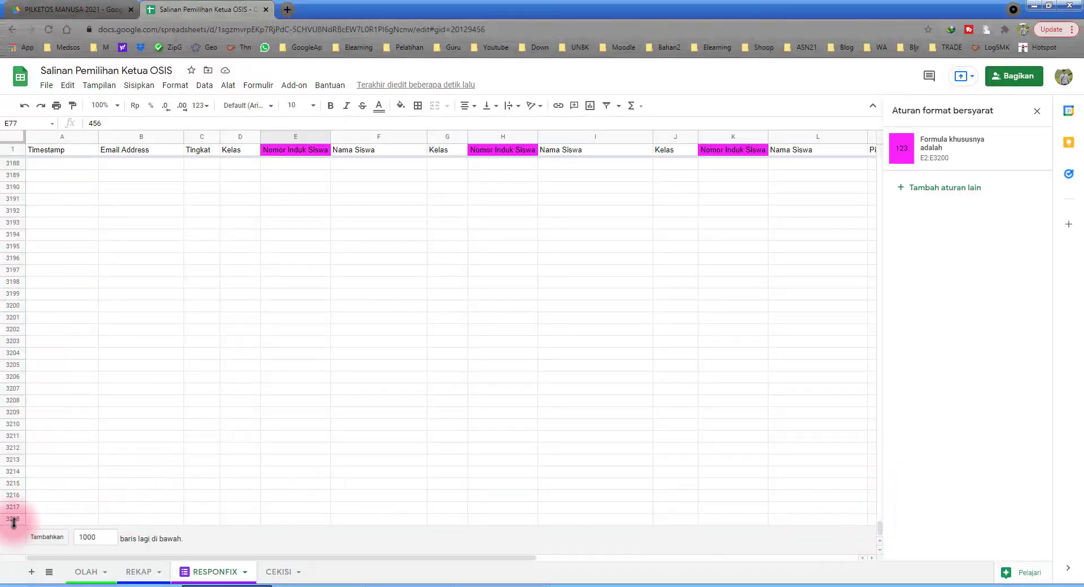
pyautogui.click(48, 519)
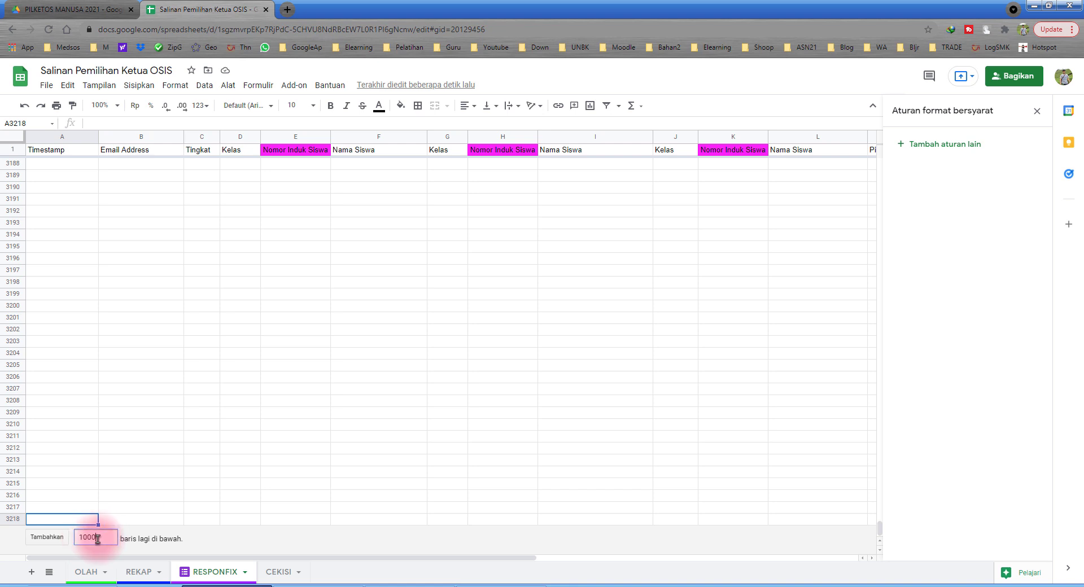
pyautogui.click(45, 541)
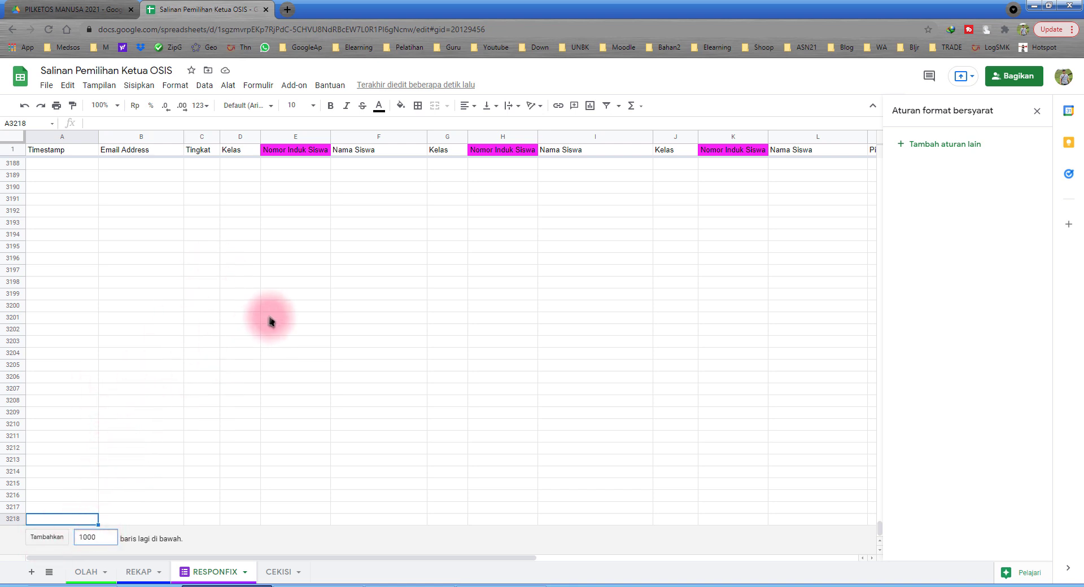
pyautogui.scroll(2, 248, 384)
pyautogui.scroll(-2, 448, 230)
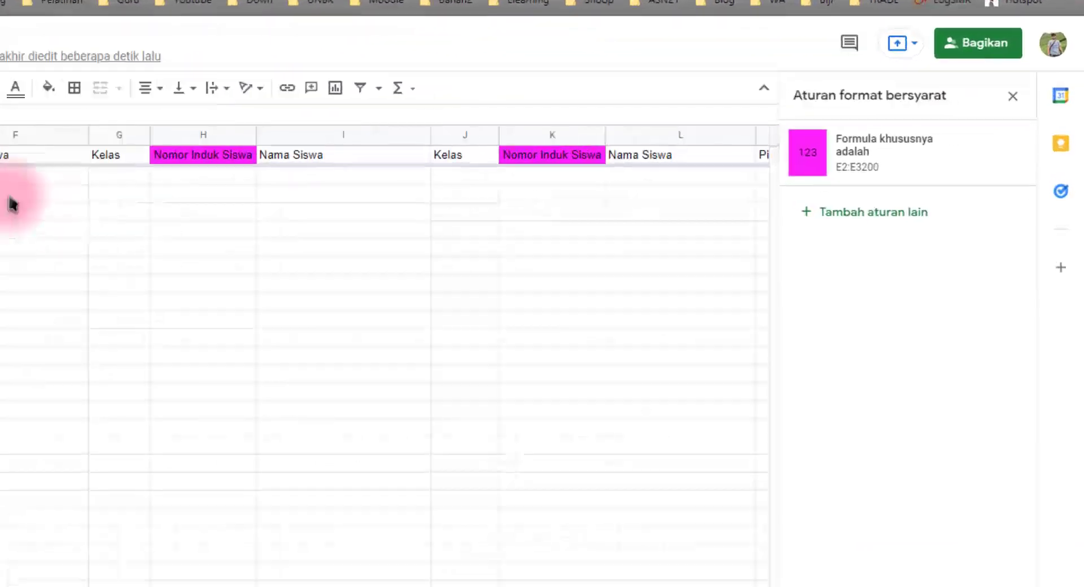
pyautogui.click(839, 166)
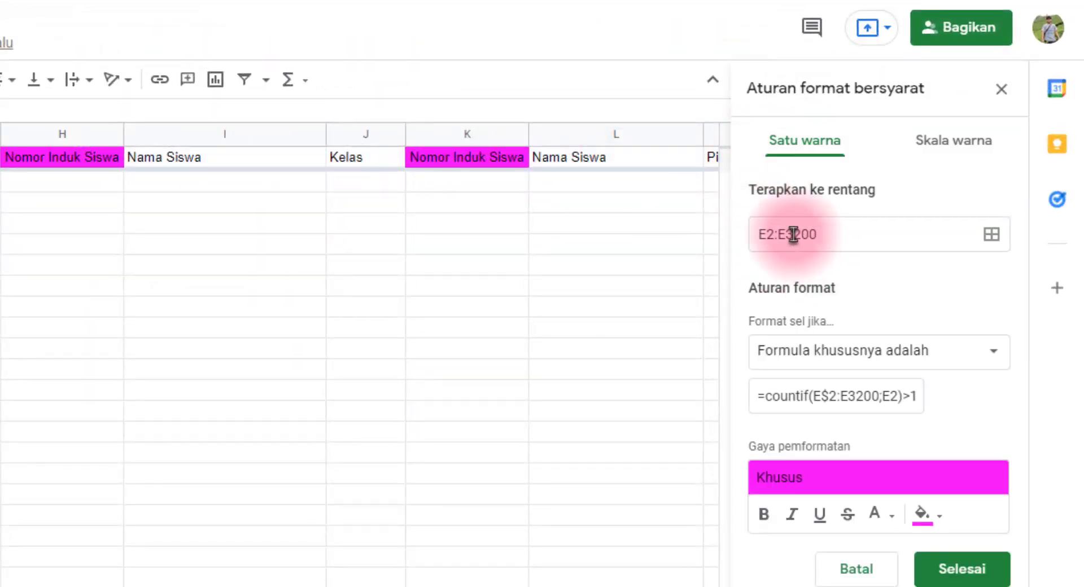
pyautogui.click(793, 234)
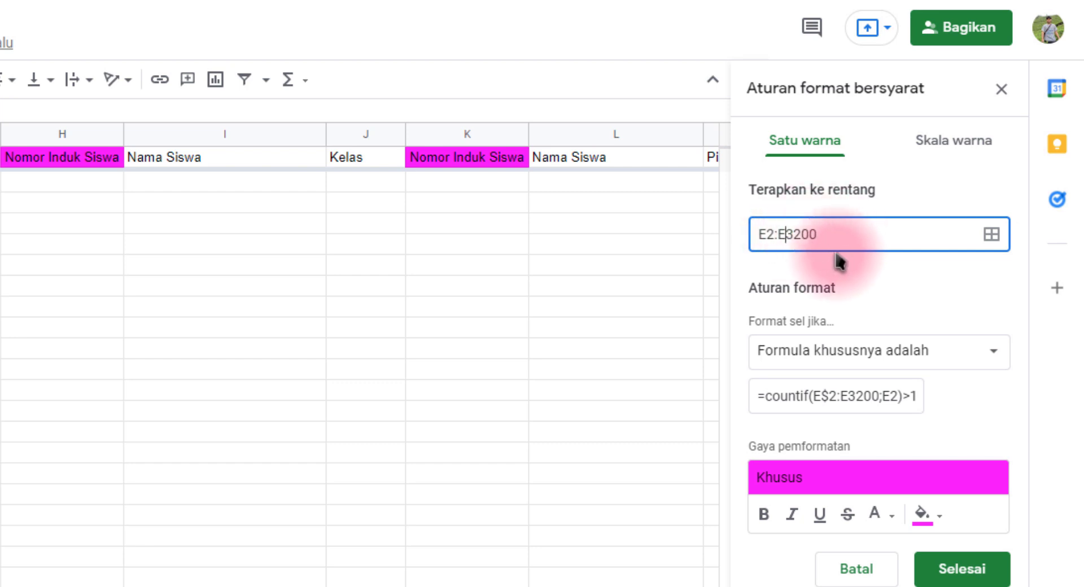
pyautogui.moveTo(849, 397); pyautogui.dragTo(855, 397)
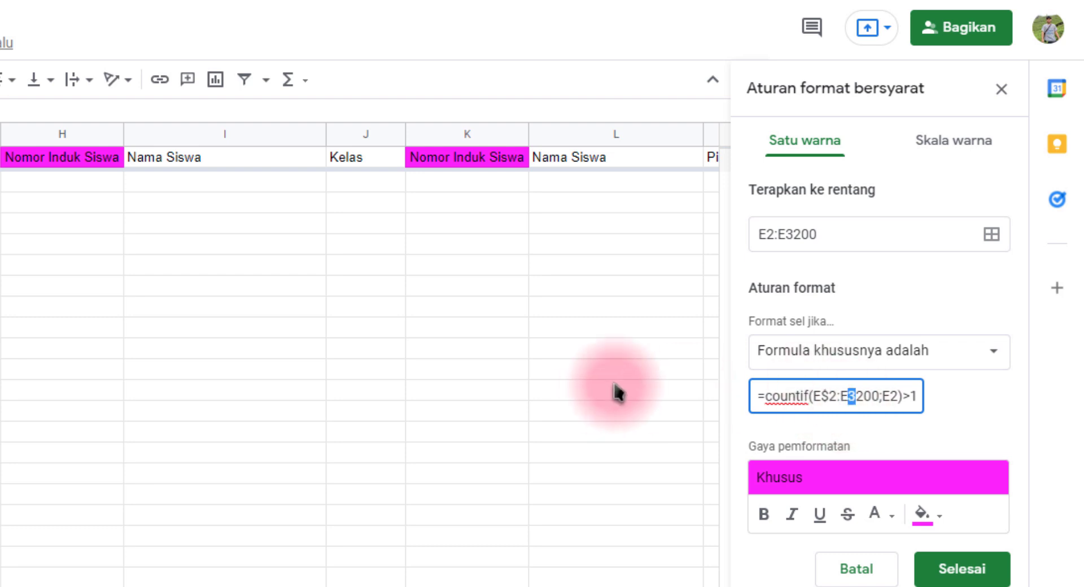
pyautogui.click(962, 569)
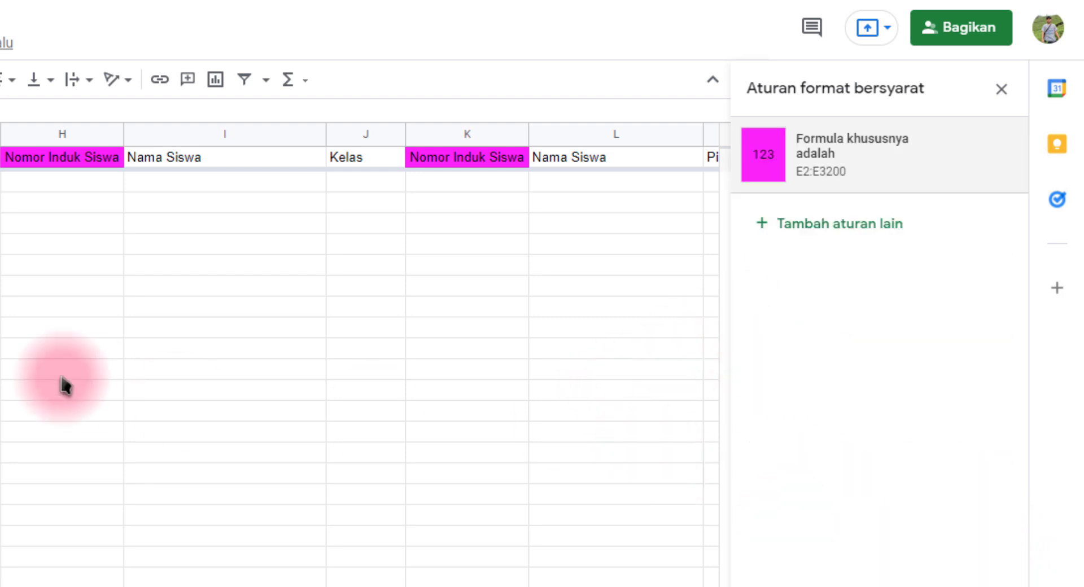
pyautogui.click(62, 474)
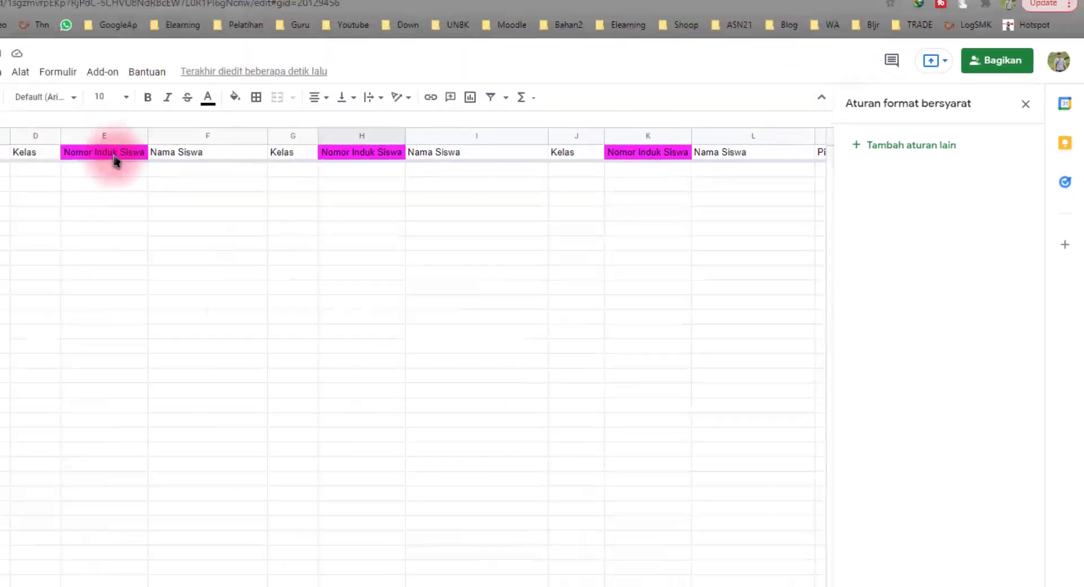
# Review column E's rule, close the Aturan format bersyarat sidebar, and select H4:H14.
pyautogui.moveTo(115, 159); pyautogui.dragTo(97, 201)
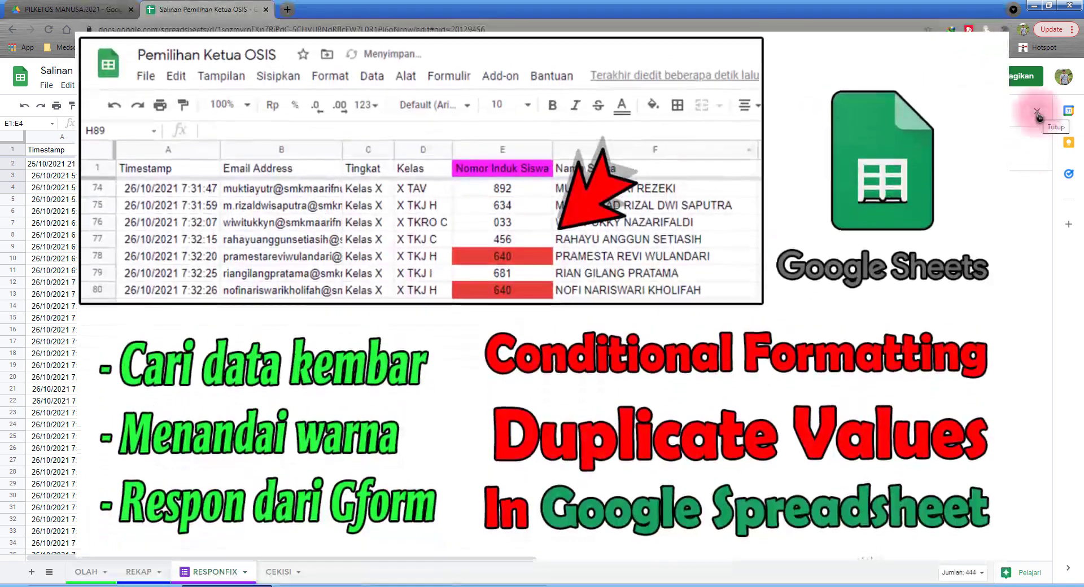
pyautogui.click(1037, 113)
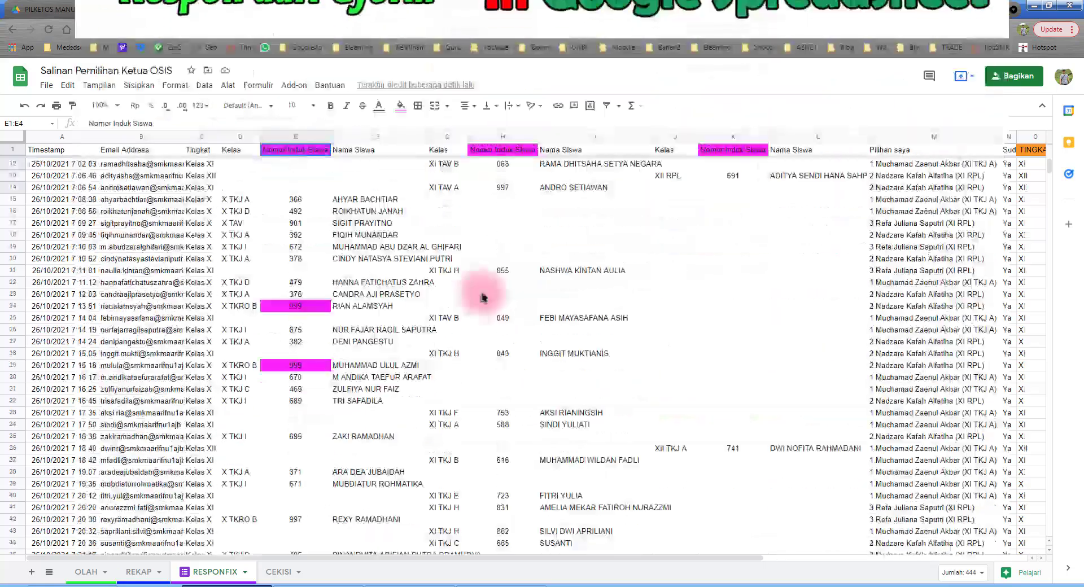
pyautogui.moveTo(502, 187); pyautogui.dragTo(503, 306)
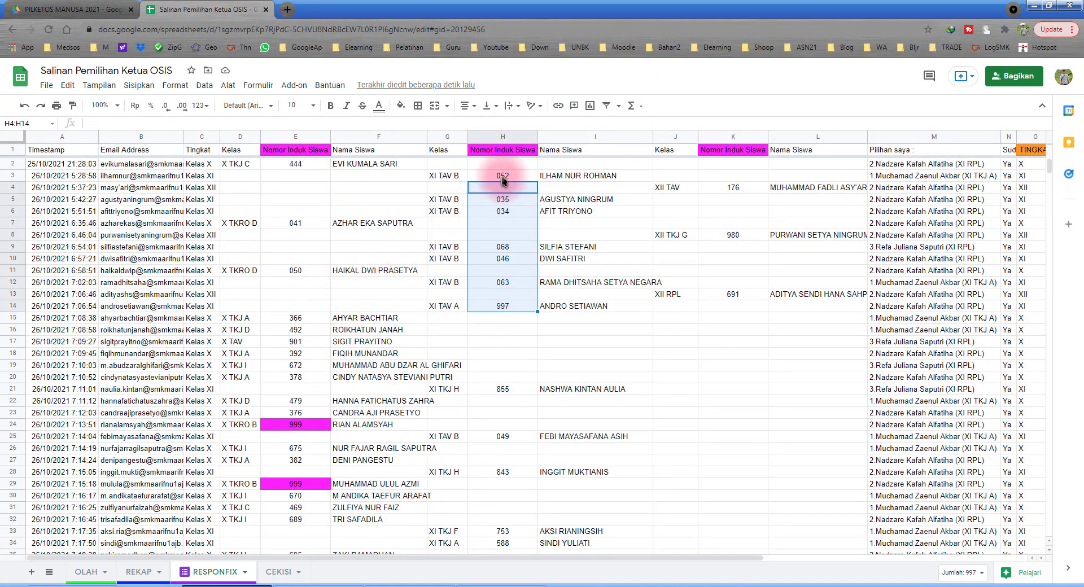
pyautogui.moveTo(504, 177); pyautogui.dragTo(500, 340)
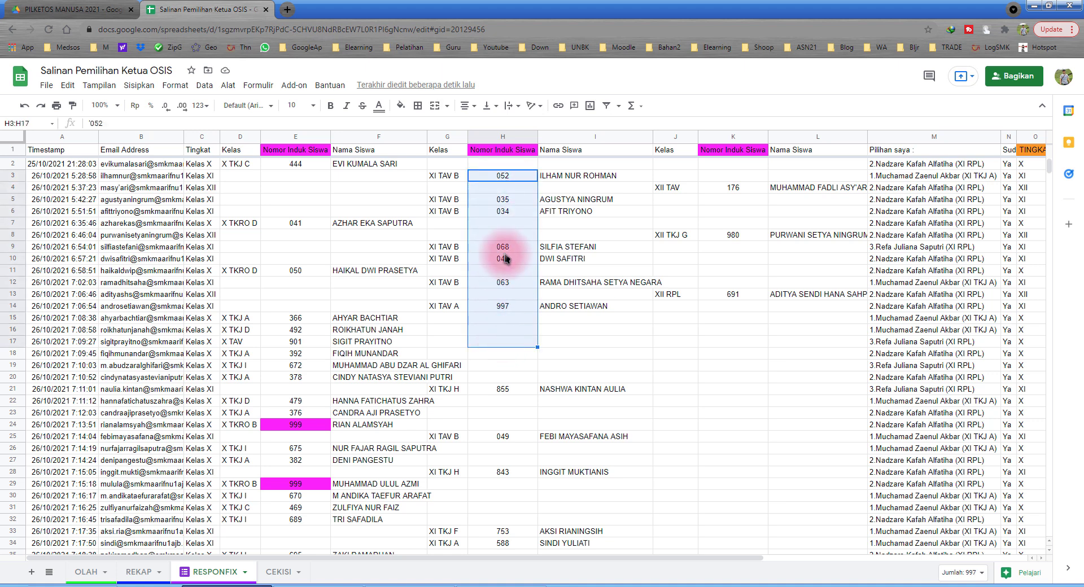
pyautogui.rightClick(508, 214)
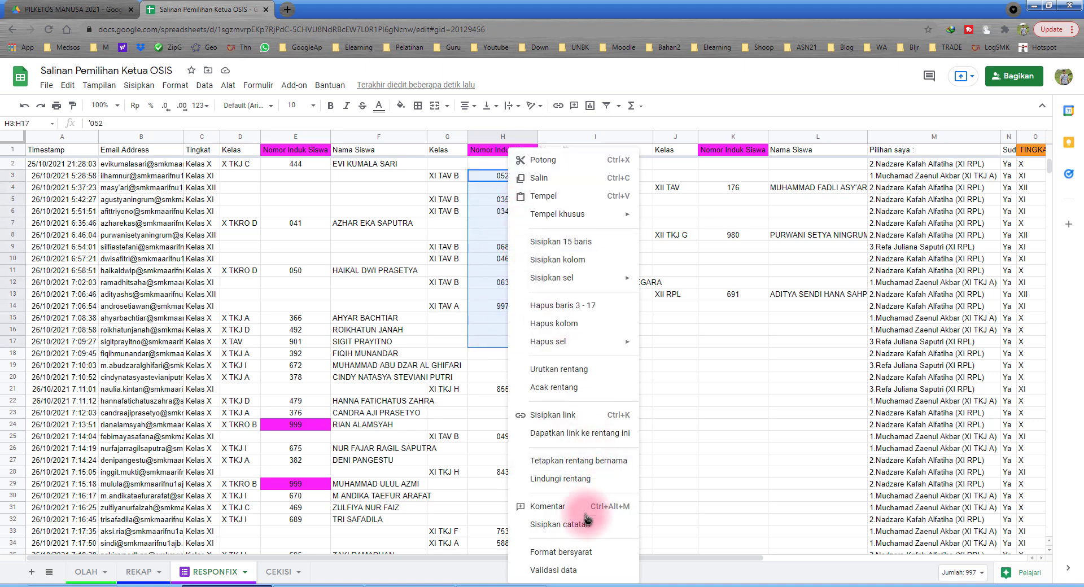
pyautogui.click(583, 553)
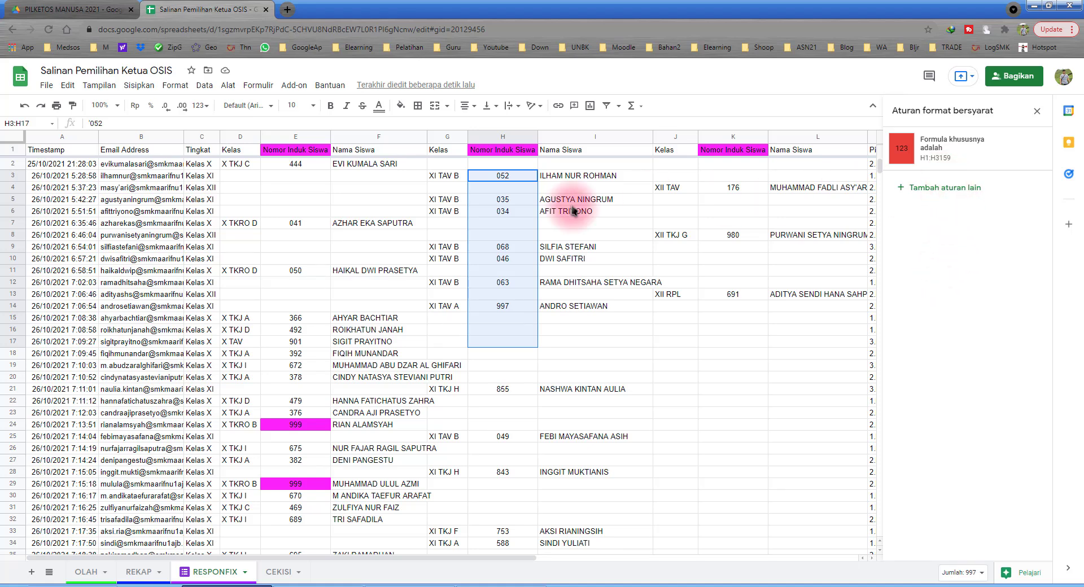
pyautogui.moveTo(291, 188); pyautogui.dragTo(296, 331)
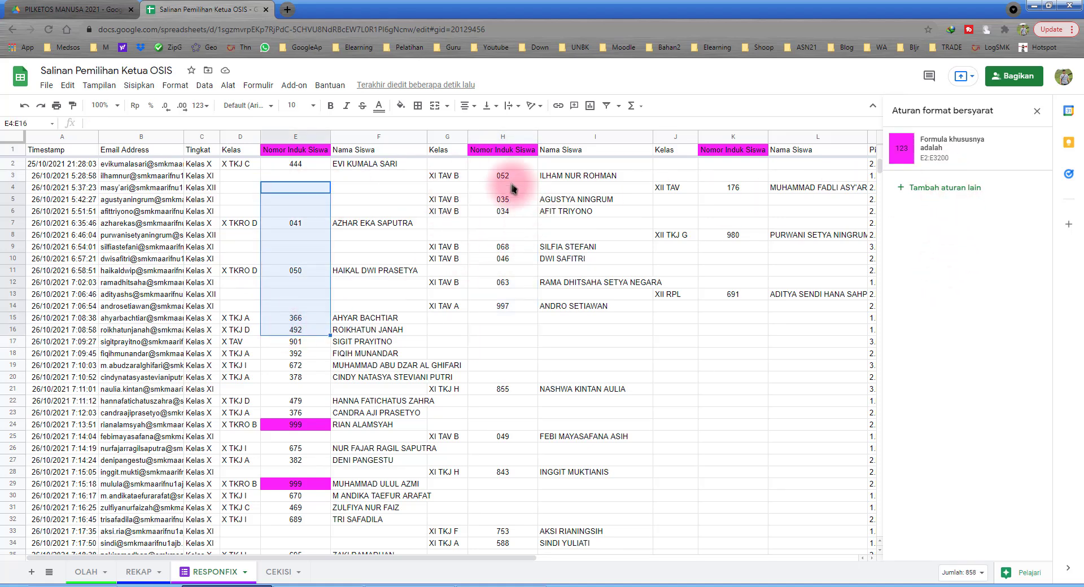
pyautogui.moveTo(502, 188); pyautogui.dragTo(507, 351)
pyautogui.rightClick(511, 265)
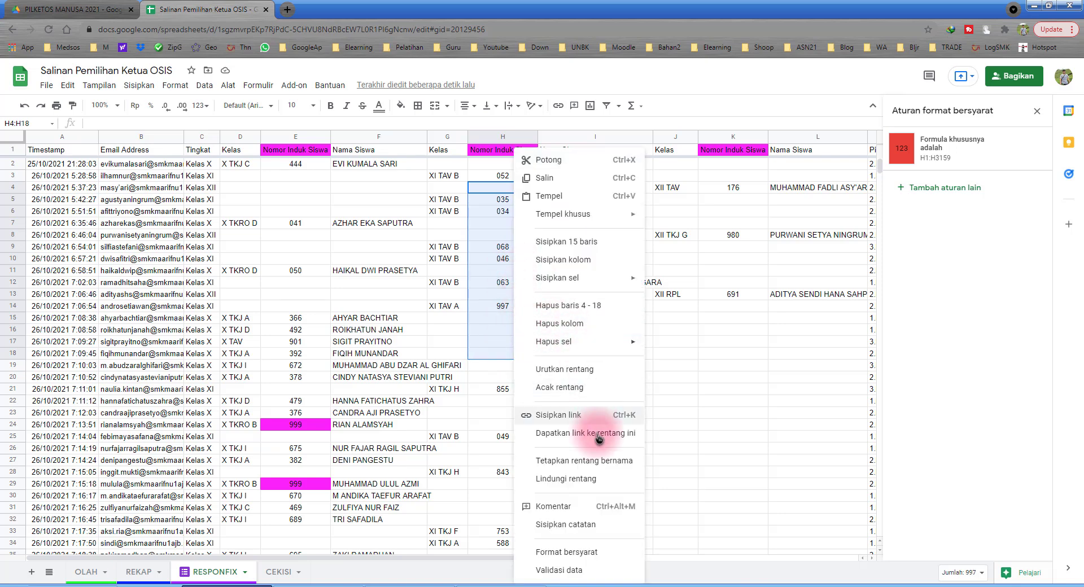
pyautogui.click(937, 150)
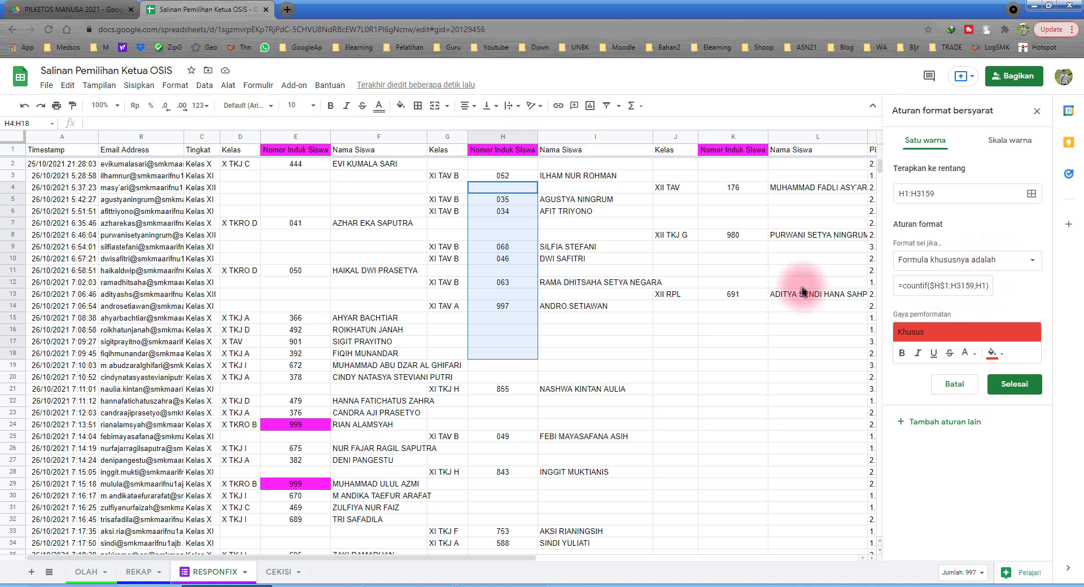
pyautogui.moveTo(502, 176); pyautogui.dragTo(498, 329)
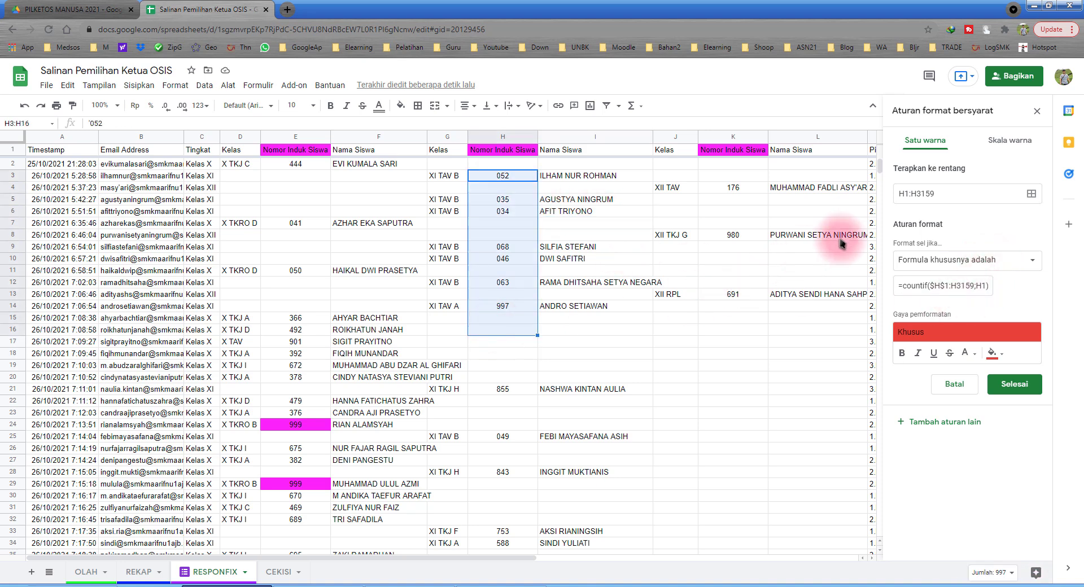
pyautogui.click(950, 192)
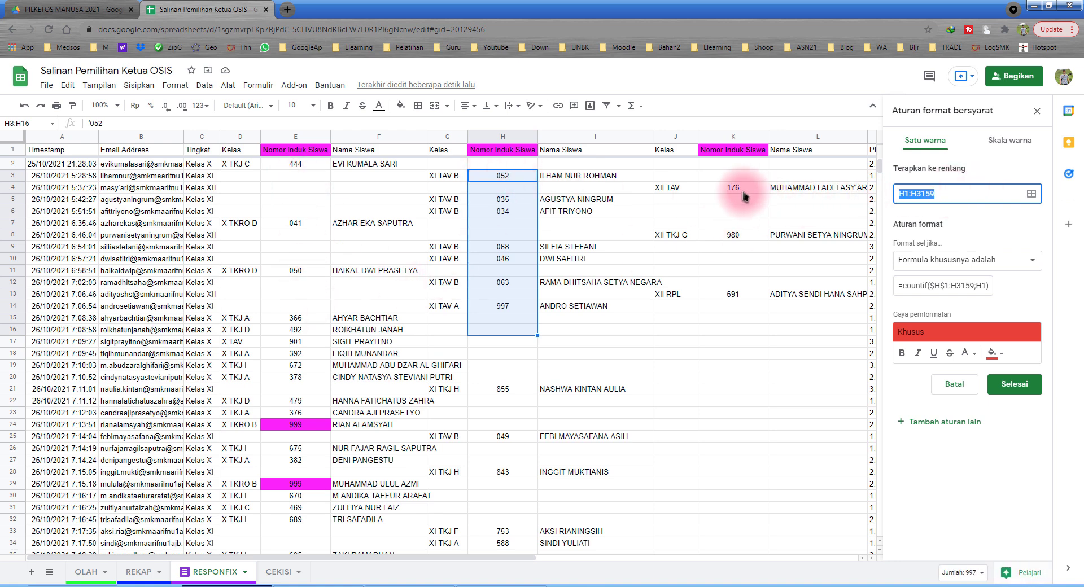
pyautogui.click(1037, 111)
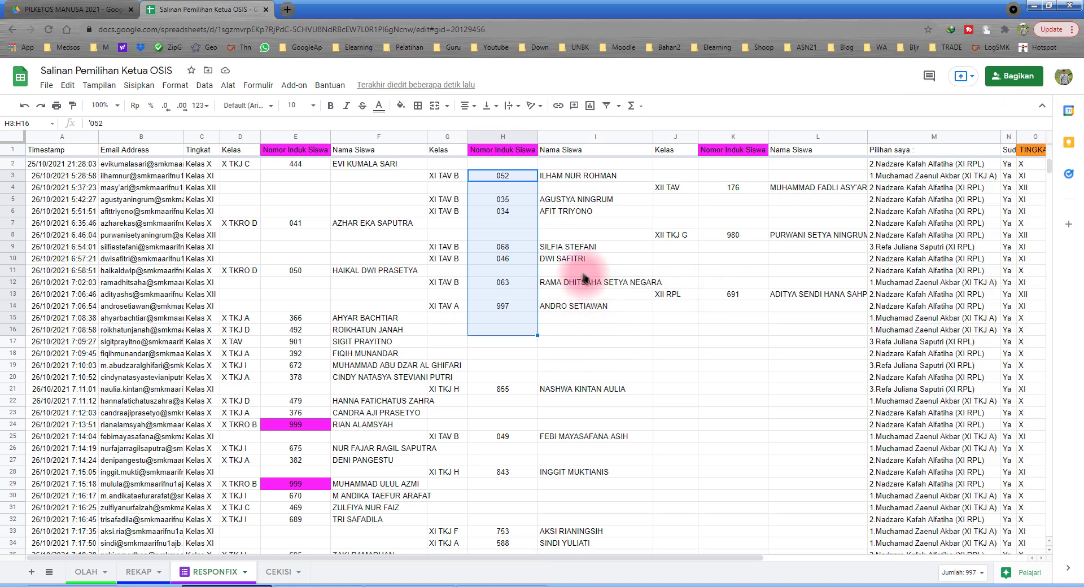
pyautogui.click(572, 261)
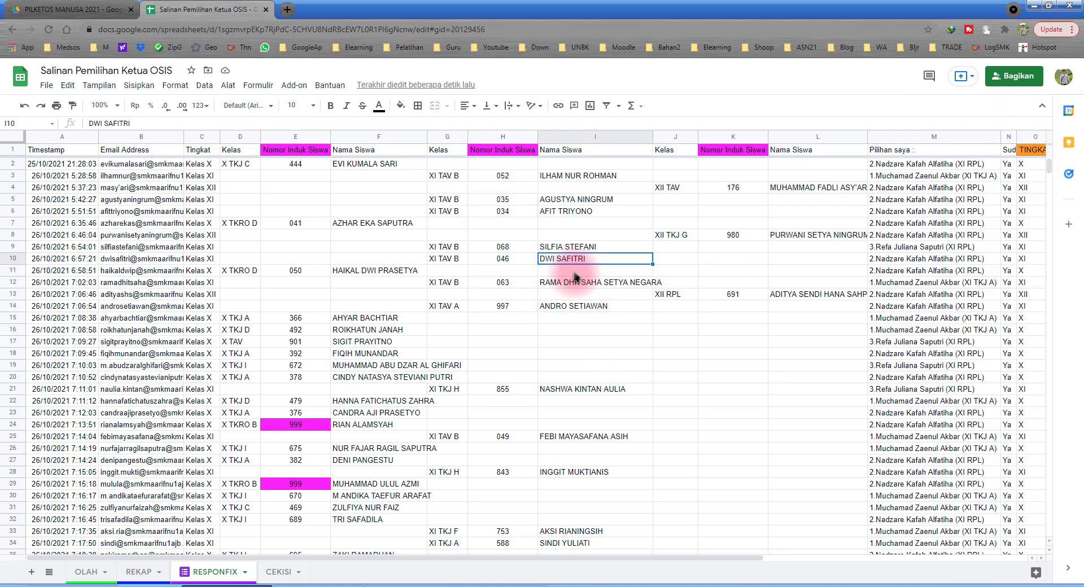